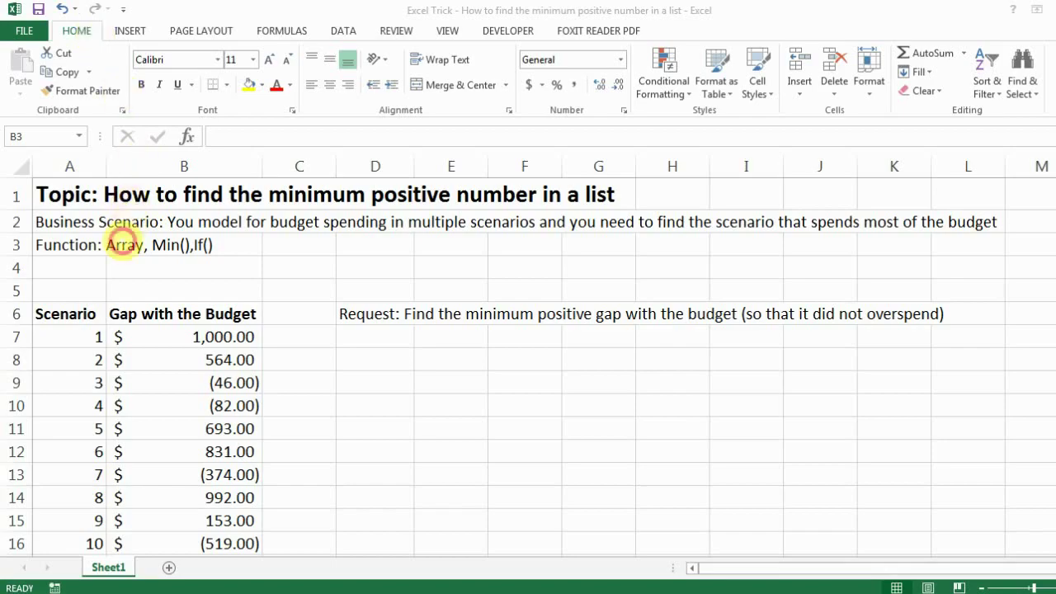
Point out the Array function note and select the 20 scenario numbers in A7:A26
click(124, 246)
click(93, 335)
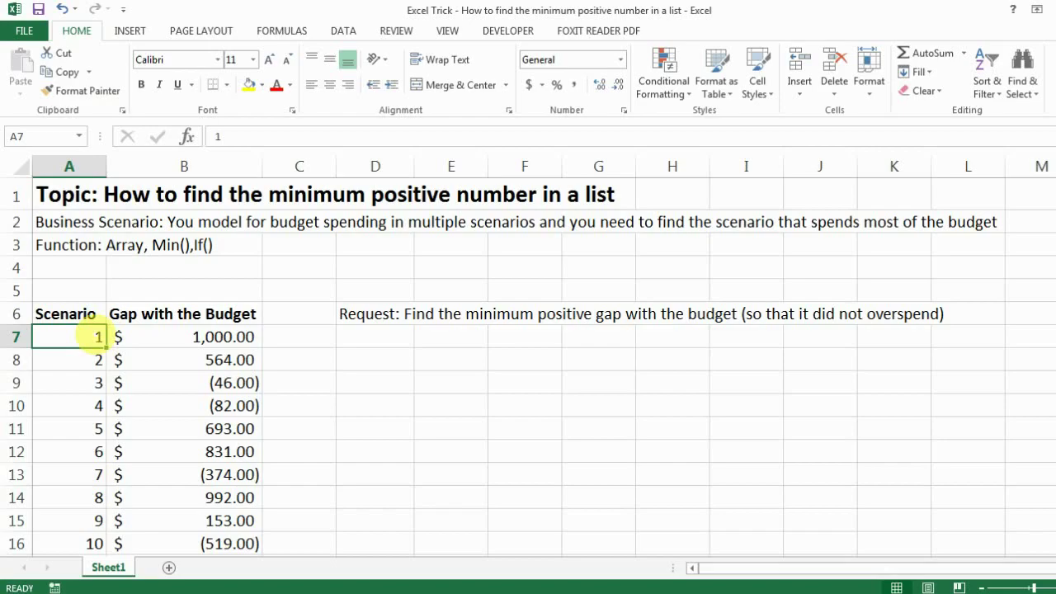
key(Up)
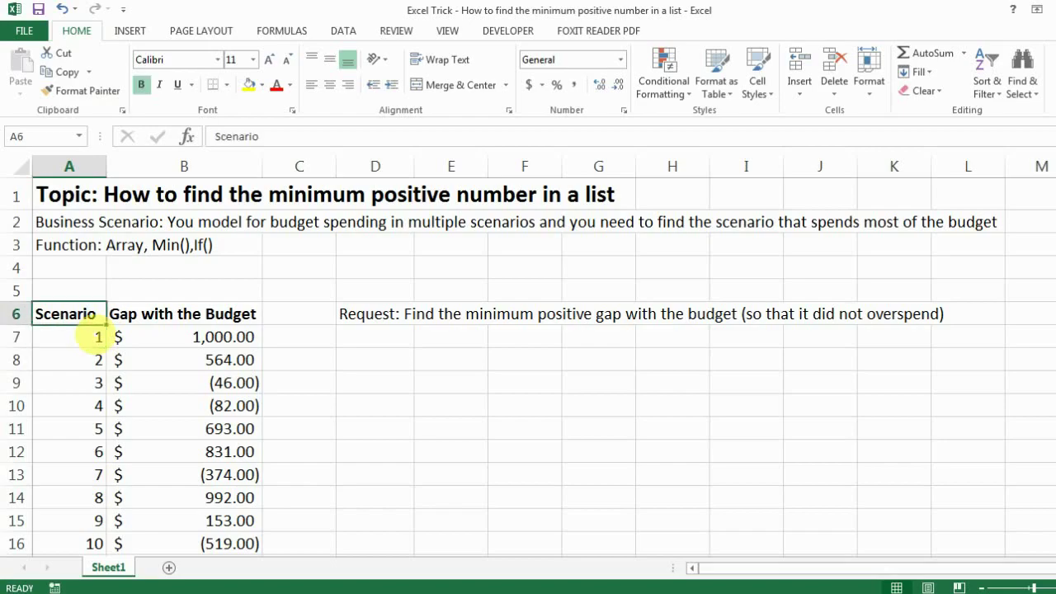
click(92, 335)
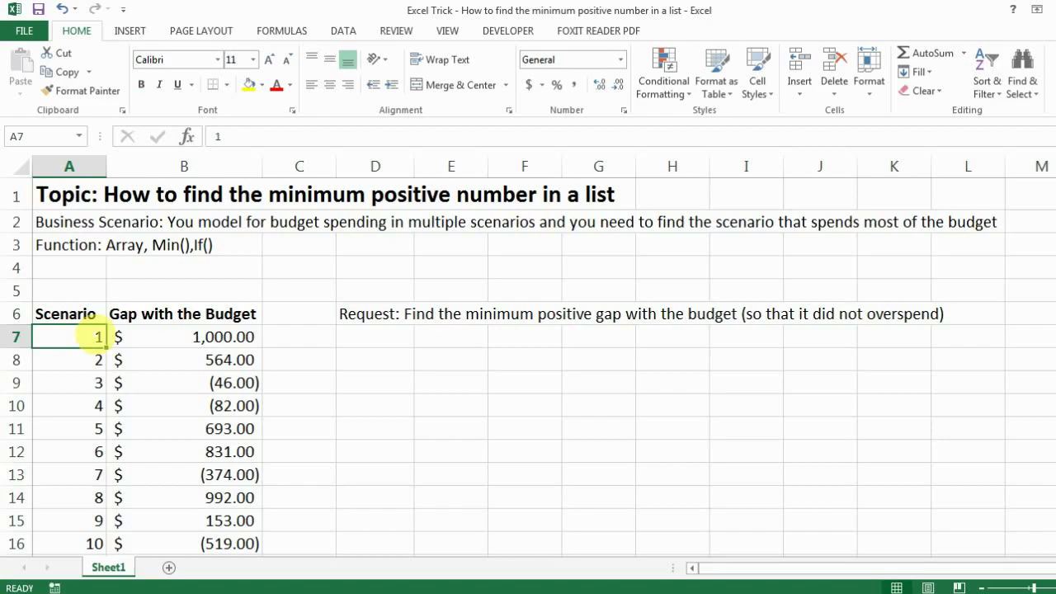
key(shift+Down)
key(shift+Down)
key(shift+Down)
key(shift+Down)
key(shift+Down)
key(shift+Down)
key(shift+Down)
key(shift+Down)
key(shift+Down)
key(shift+Down)
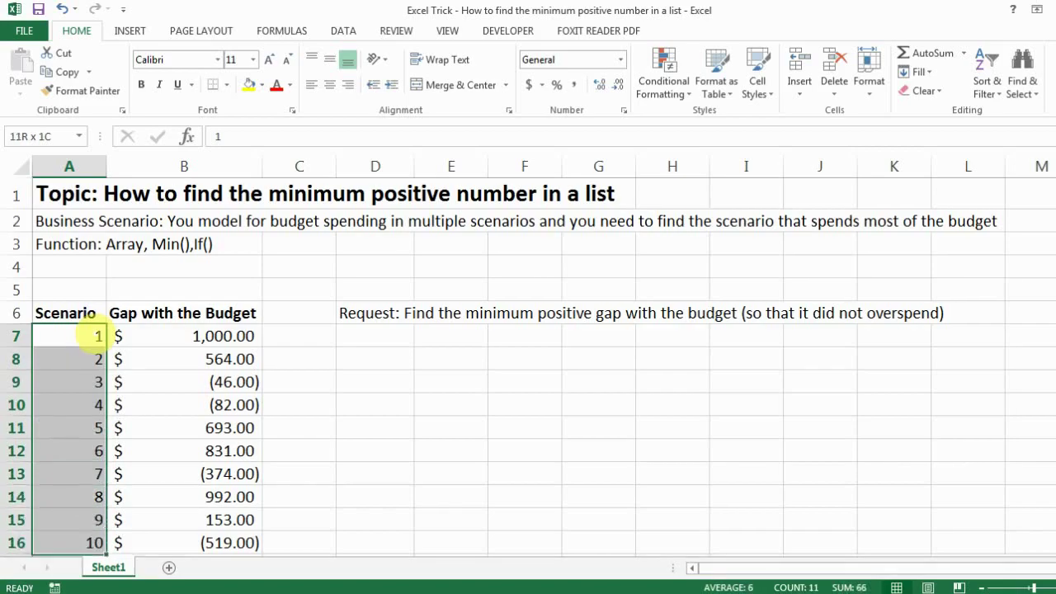
key(shift+Down)
key(shift+Down)
key(shift+Down)
key(shift+Down)
key(shift+Down)
key(shift+Down)
key(shift+Down)
key(shift+Down)
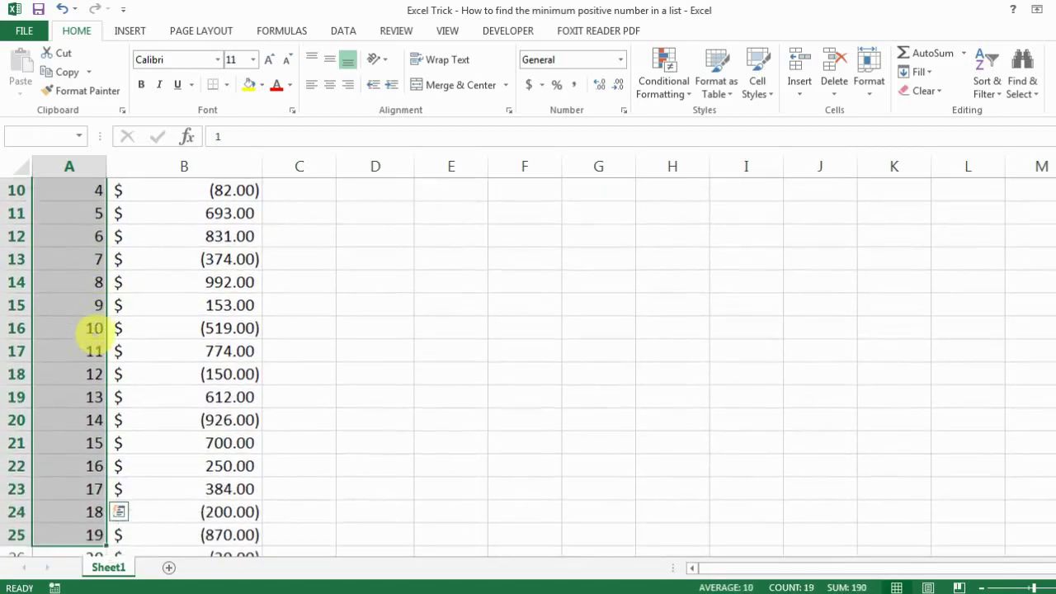
key(shift+Down)
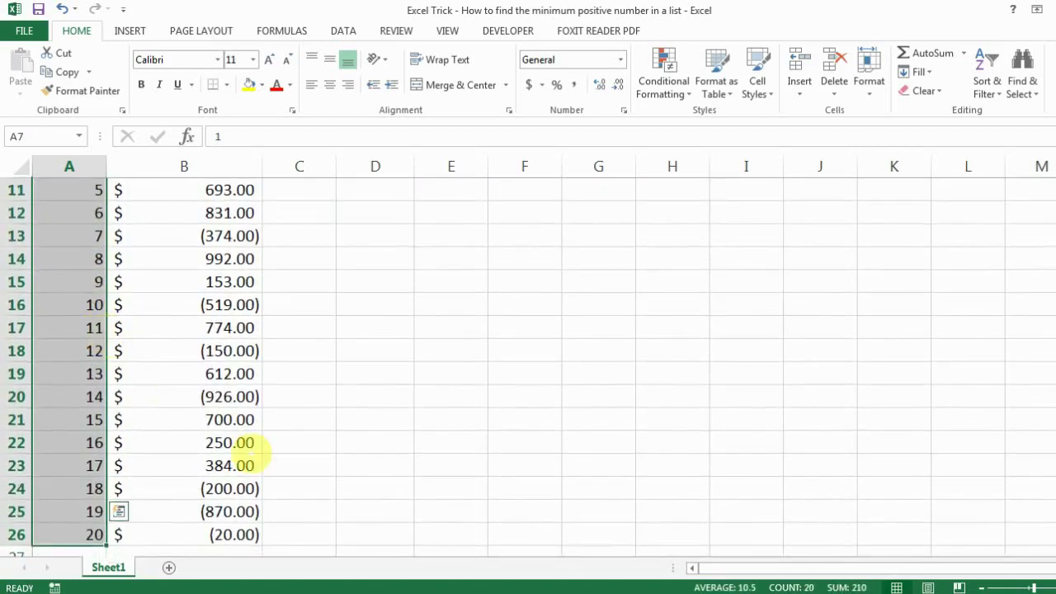
click(234, 465)
scroll(231, 458, up, 4)
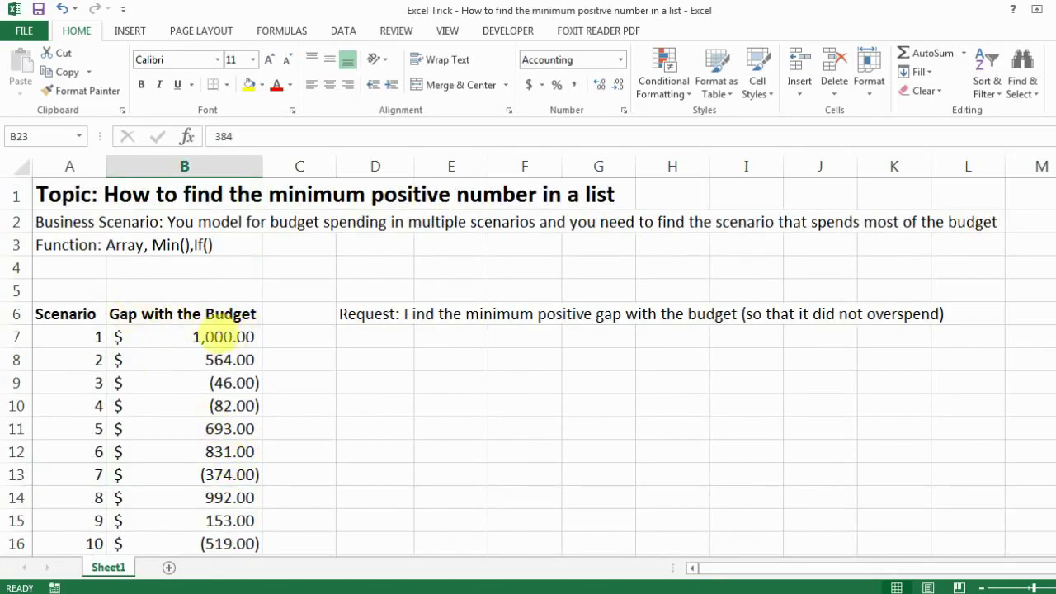
Highlight the budget gaps, including the negative (374.00) in B13, then all of B7:B26
click(222, 334)
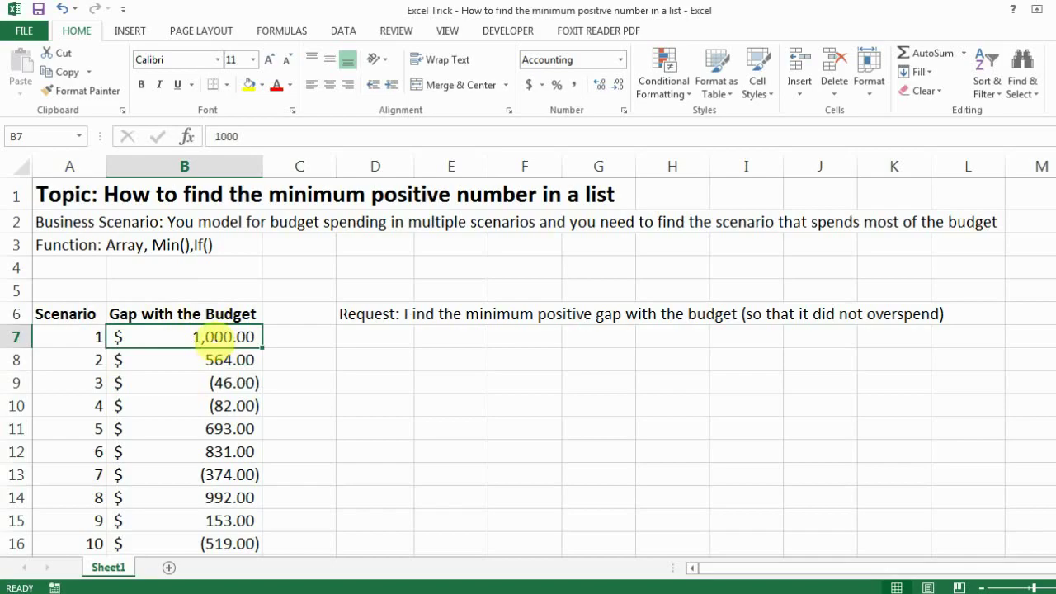
click(221, 474)
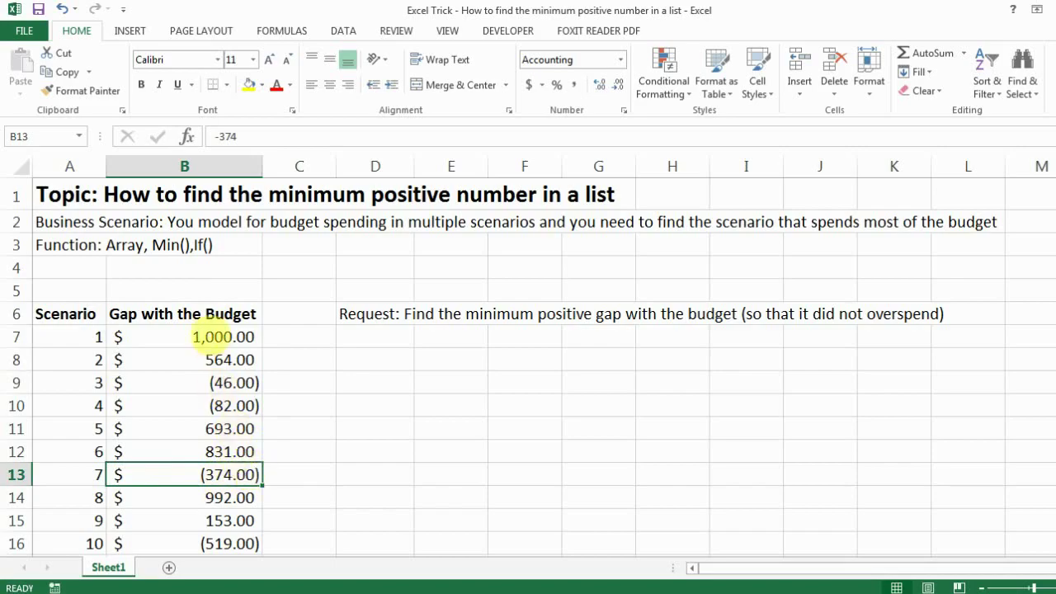
click(211, 336)
key(ctrl+shift+Down)
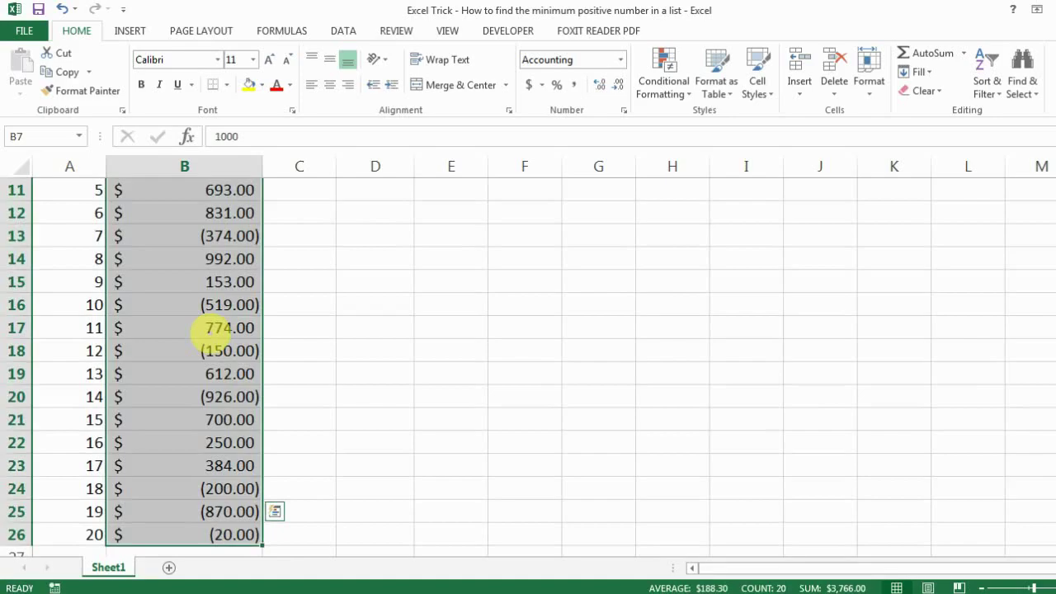
click(211, 329)
scroll(216, 335, up, 4)
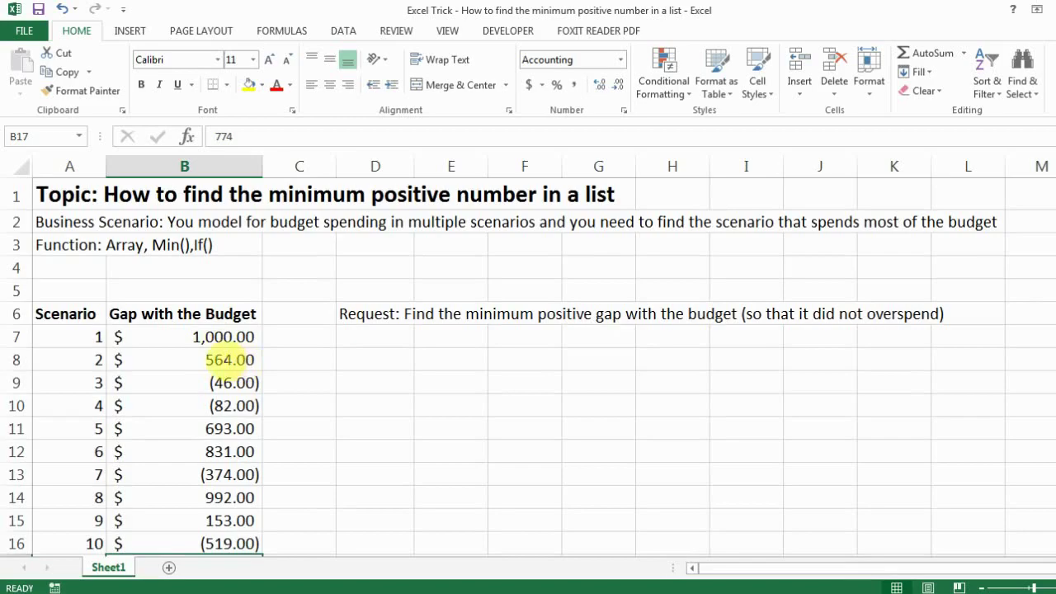
Compare the first gaps: 1,000.00, 564.00, (46.00) and (82.00) in B7:B10, with scenarios 3 and 4
click(237, 360)
click(123, 383)
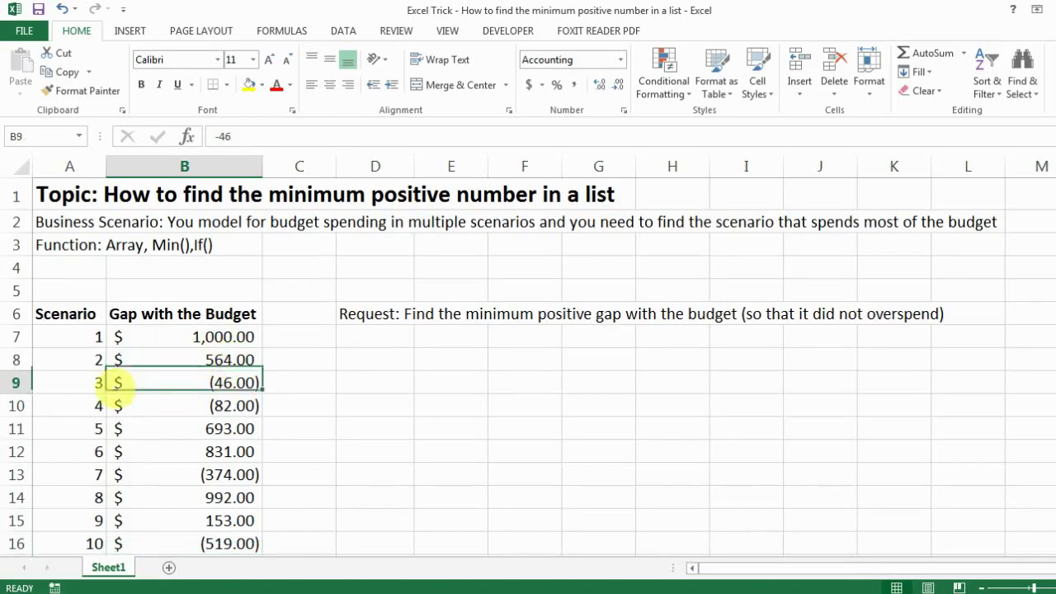
click(87, 384)
click(90, 405)
click(188, 407)
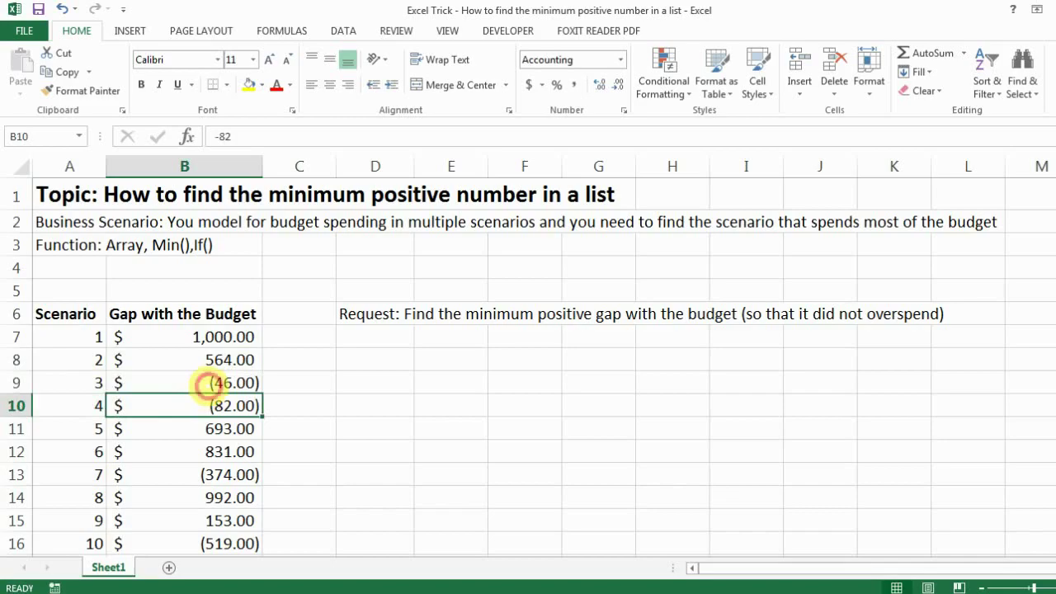
click(208, 383)
click(165, 341)
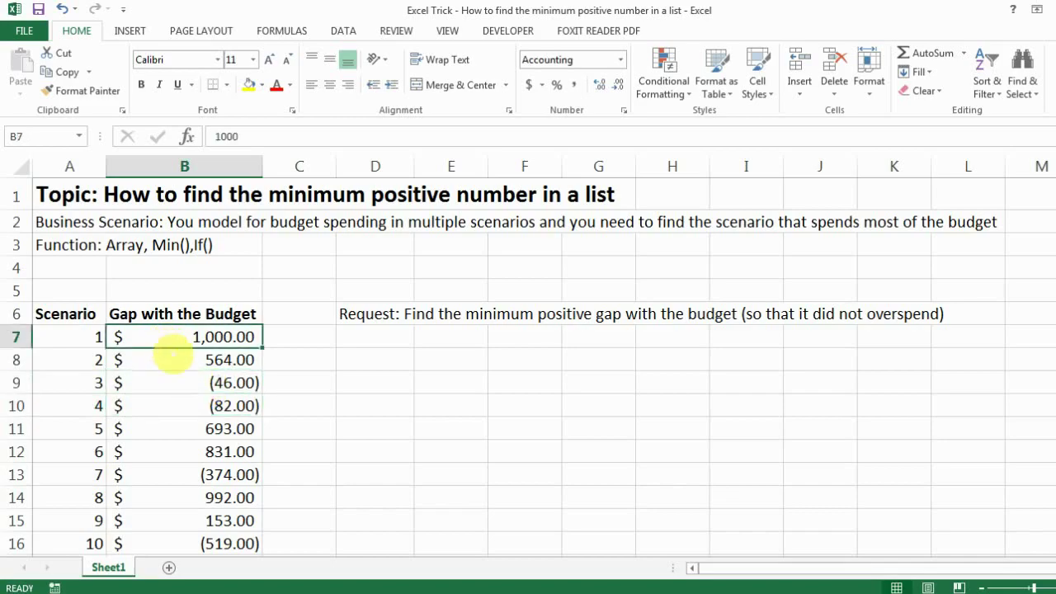
click(174, 360)
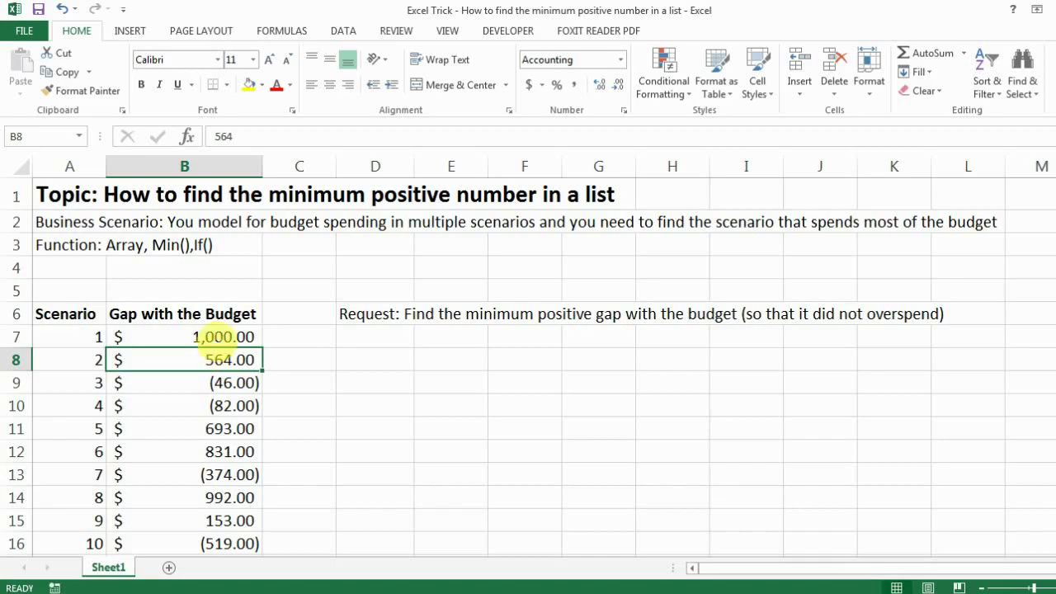
click(235, 404)
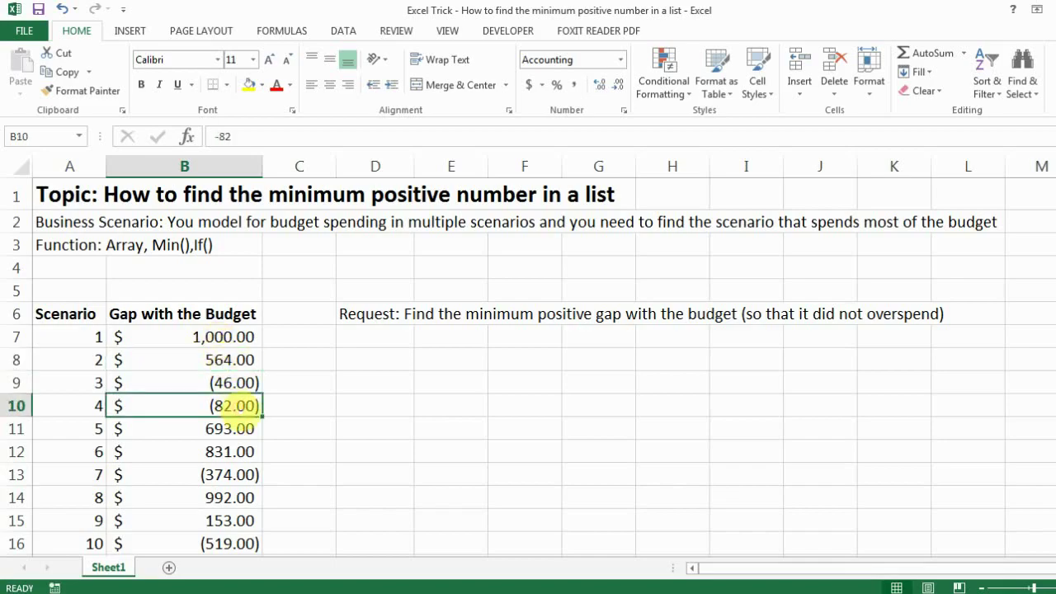
click(239, 336)
Enter =MIN(B7:B26) in D7, showing (926.00), and widen column D to fit it
click(360, 338)
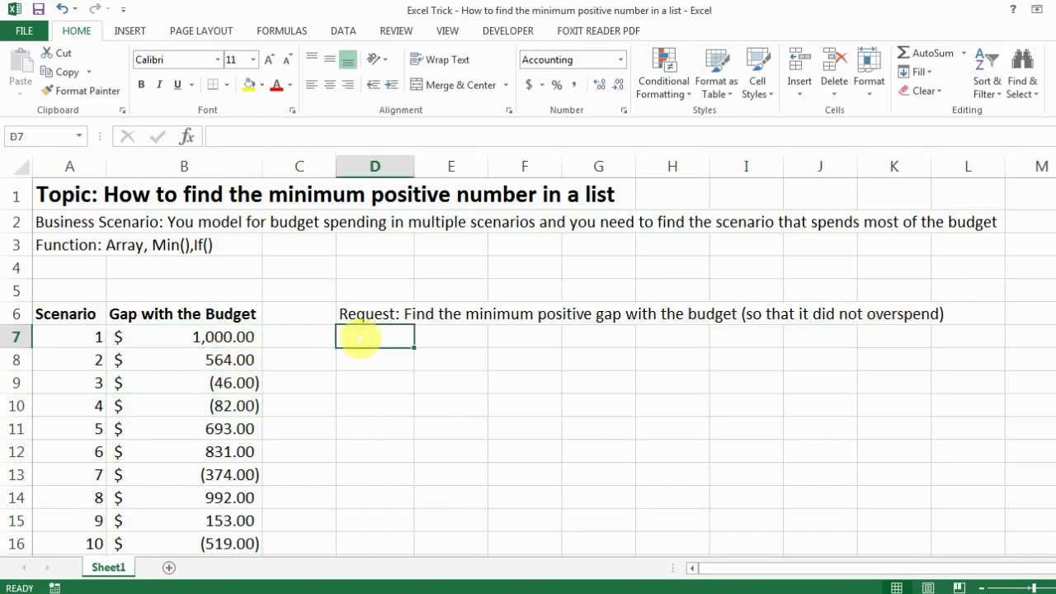
text(=)
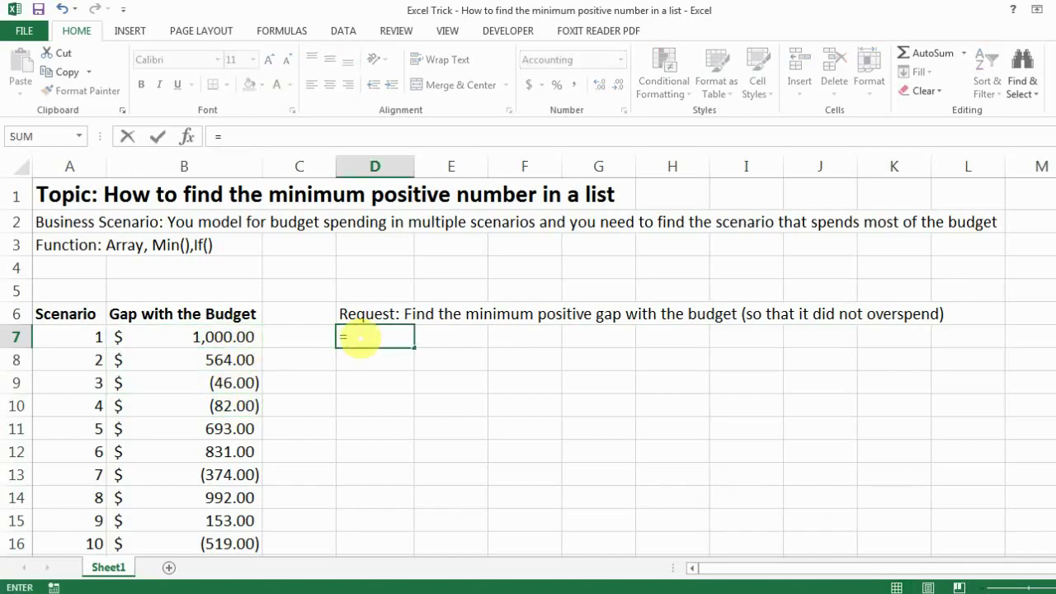
text(min()
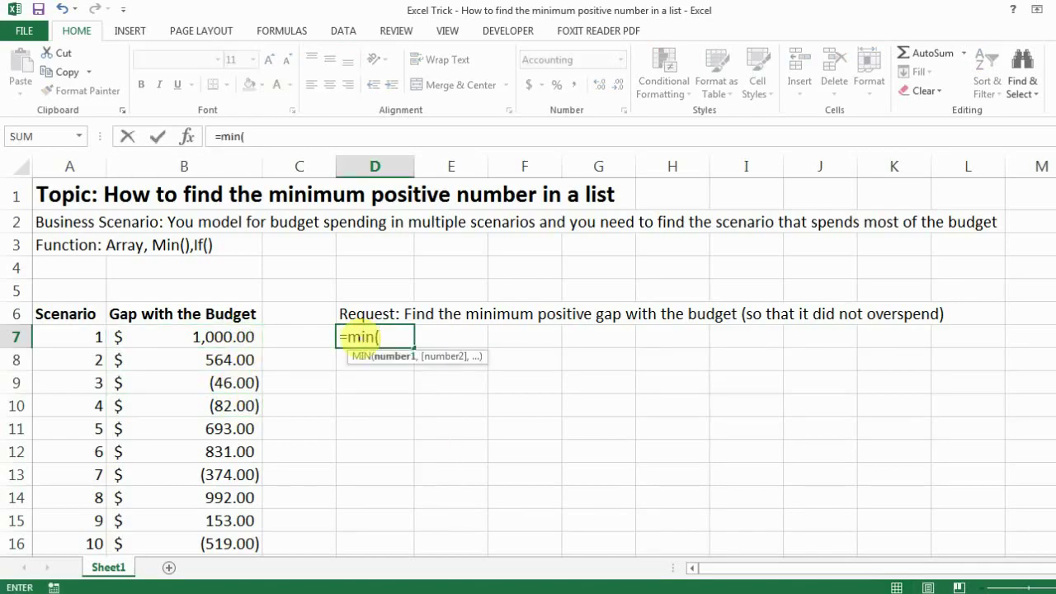
key(Left)
key(Left)
key(ctrl+shift+Down)
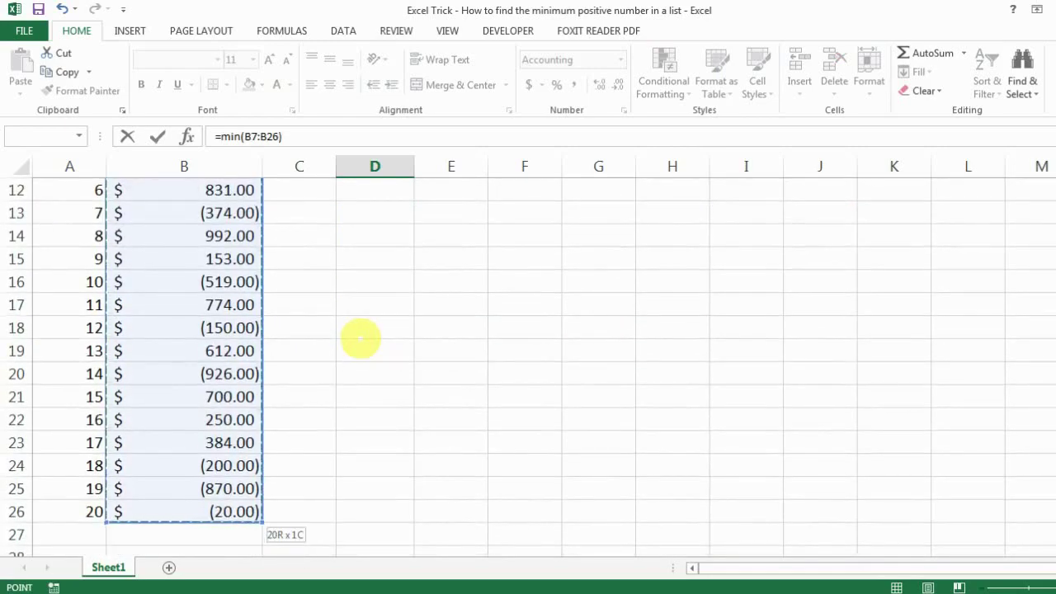
key(Return)
key(Up)
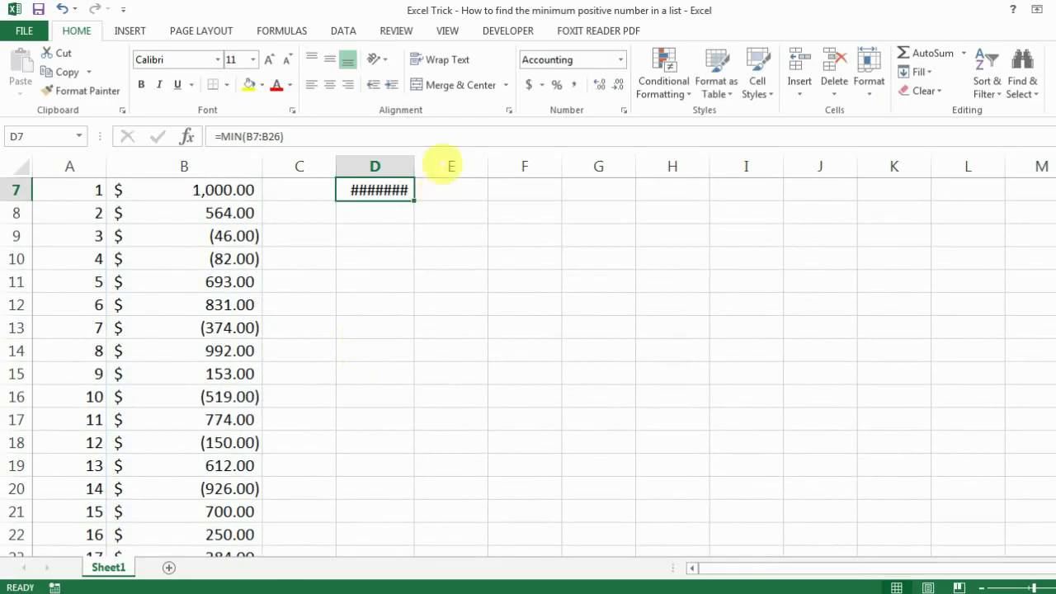
drag(415, 167, 458, 161)
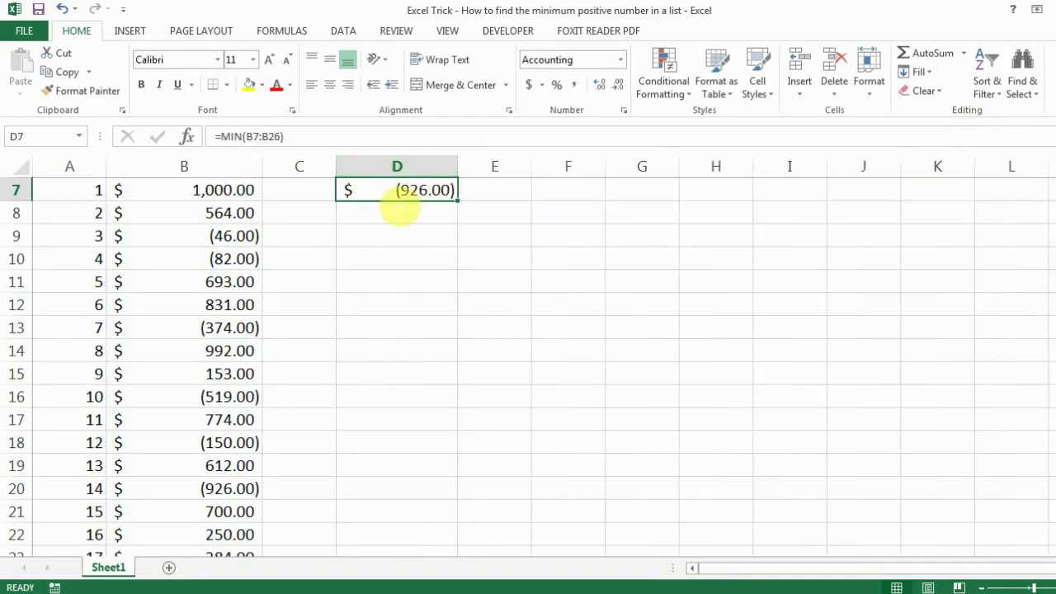
scroll(405, 293, up, 2)
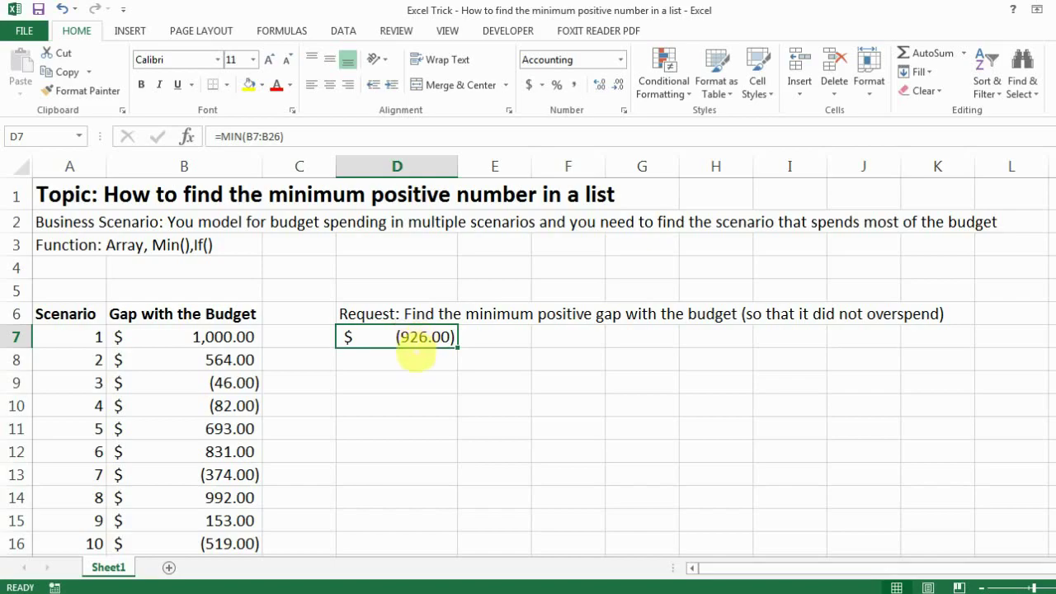
Type =IF(B7:B26>=0,B7:B26) in D8 to keep only the non-negative budget gaps
click(415, 358)
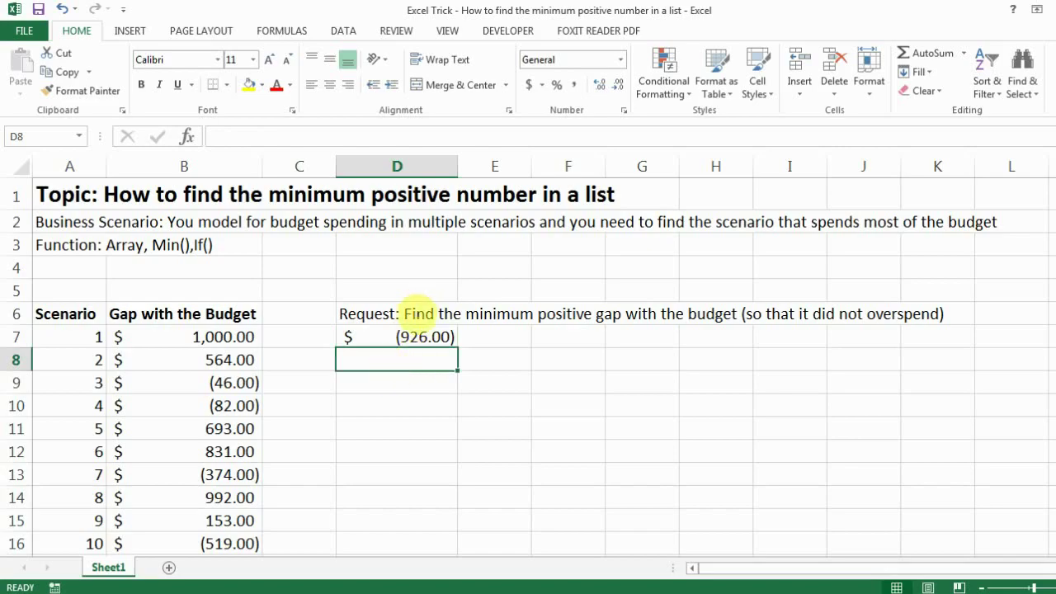
text(=)
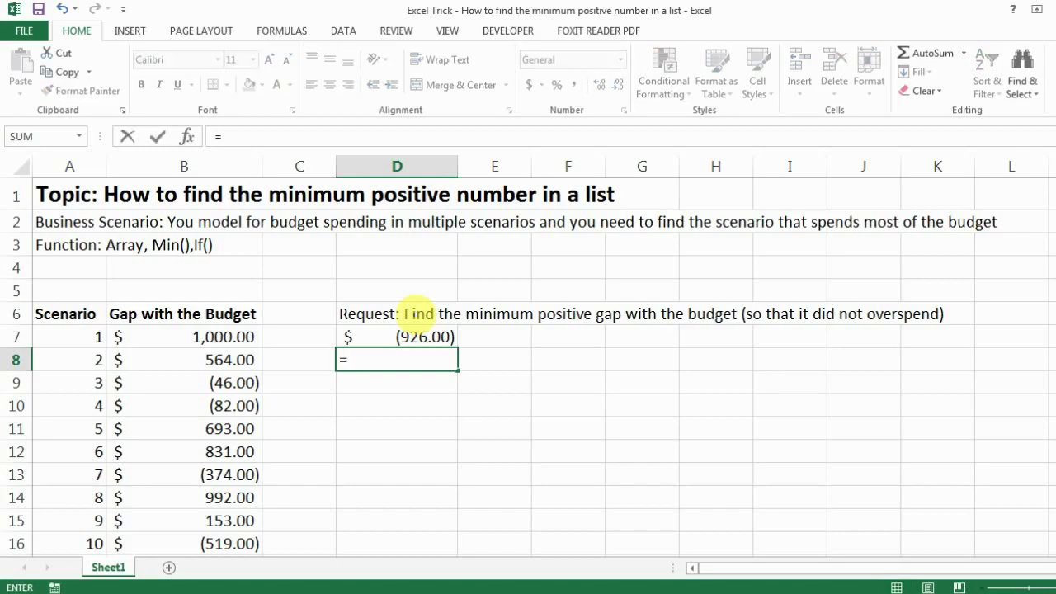
text(i)
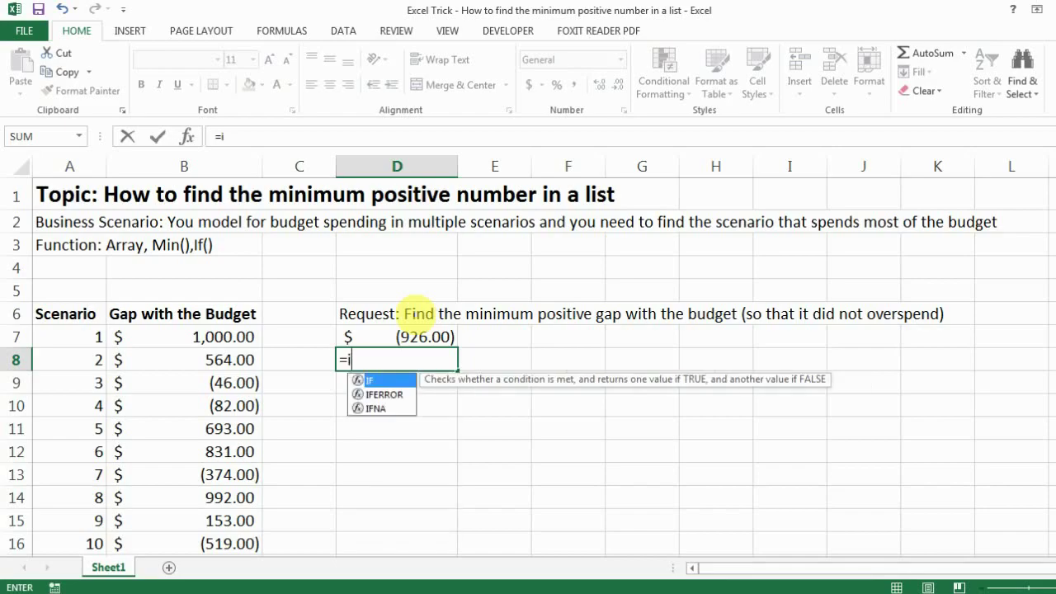
text(f()
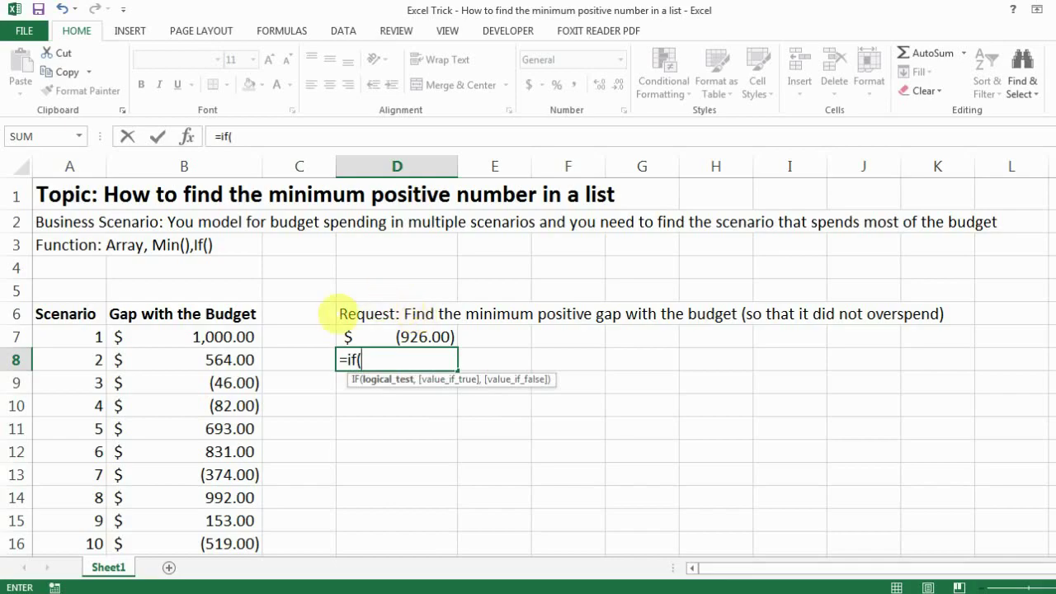
click(235, 336)
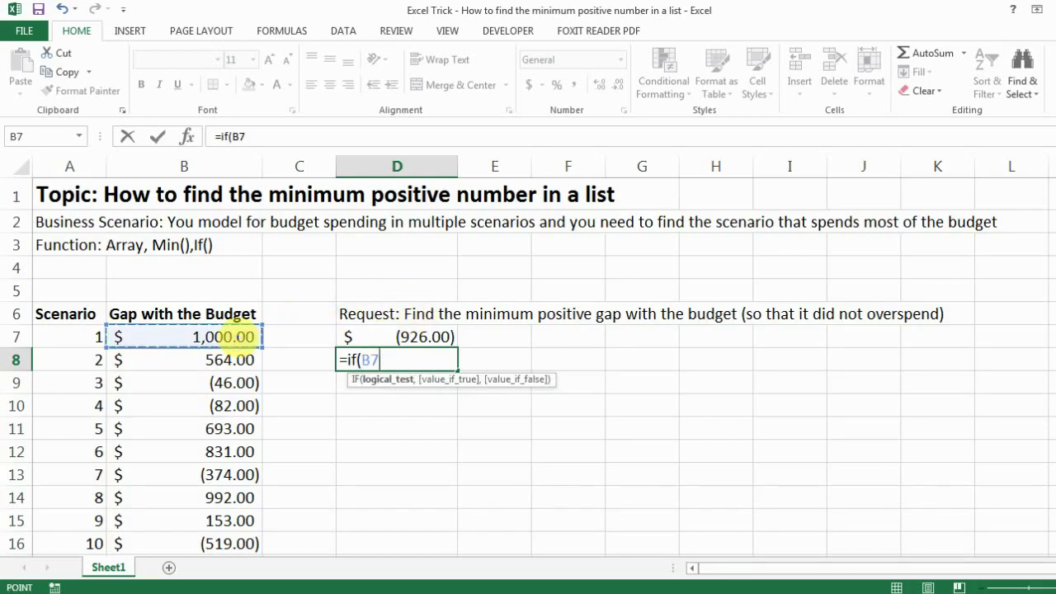
key(ctrl+shift+Down)
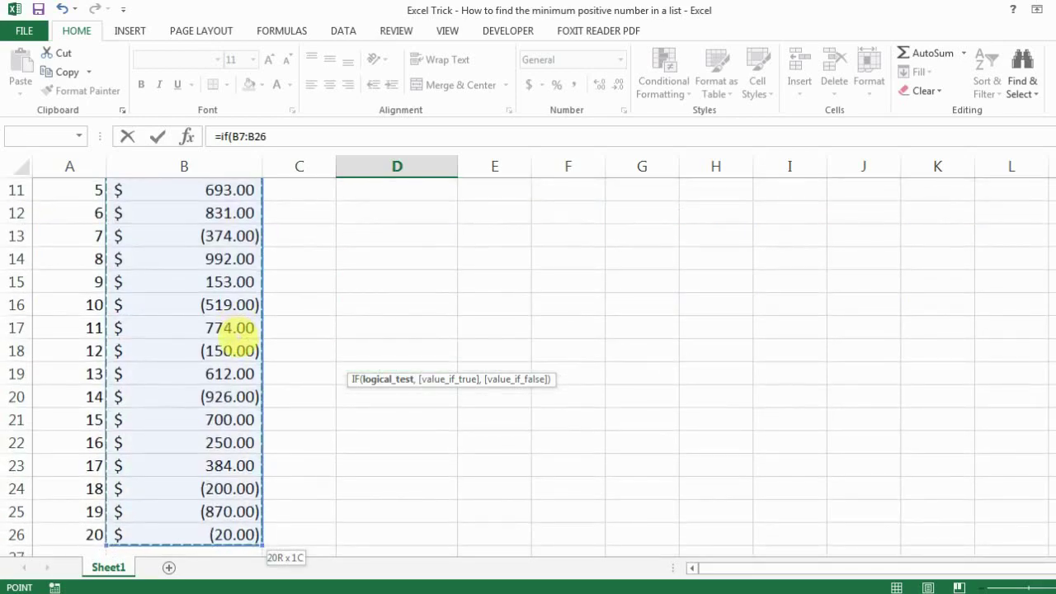
text(>)
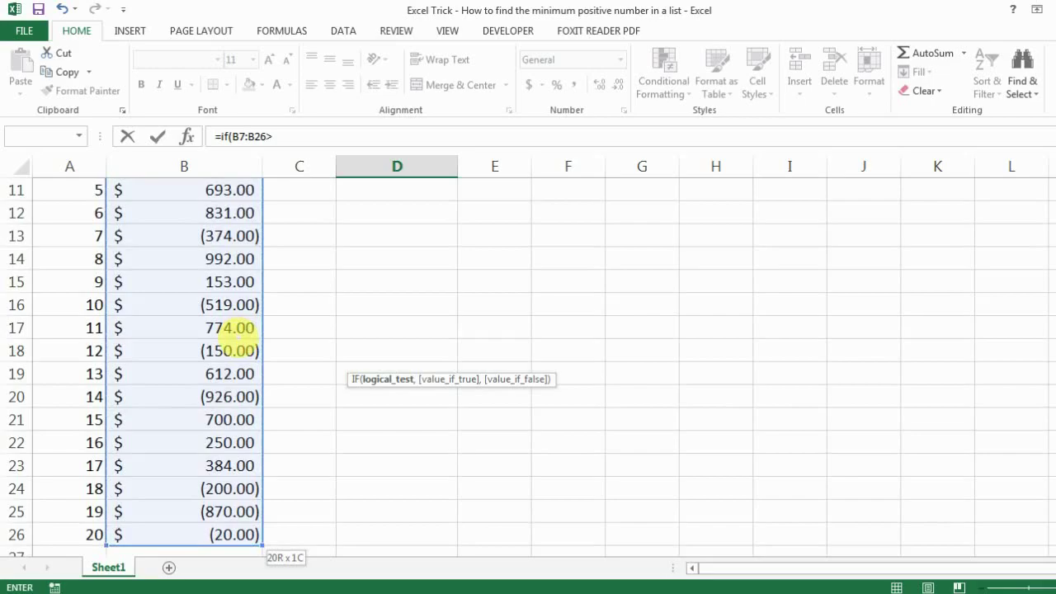
text(=0,)
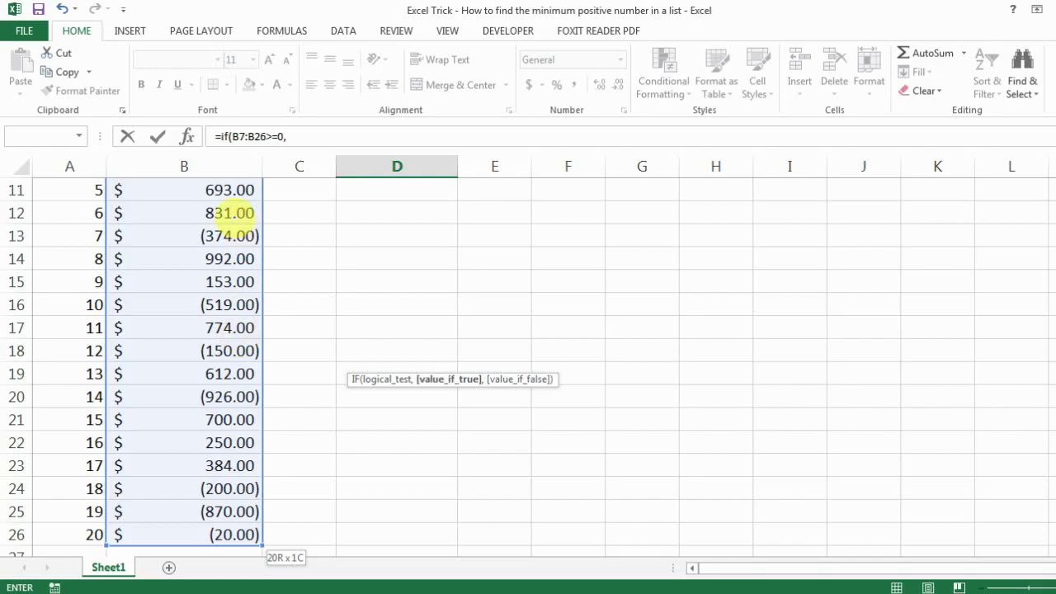
scroll(231, 213, up, 4)
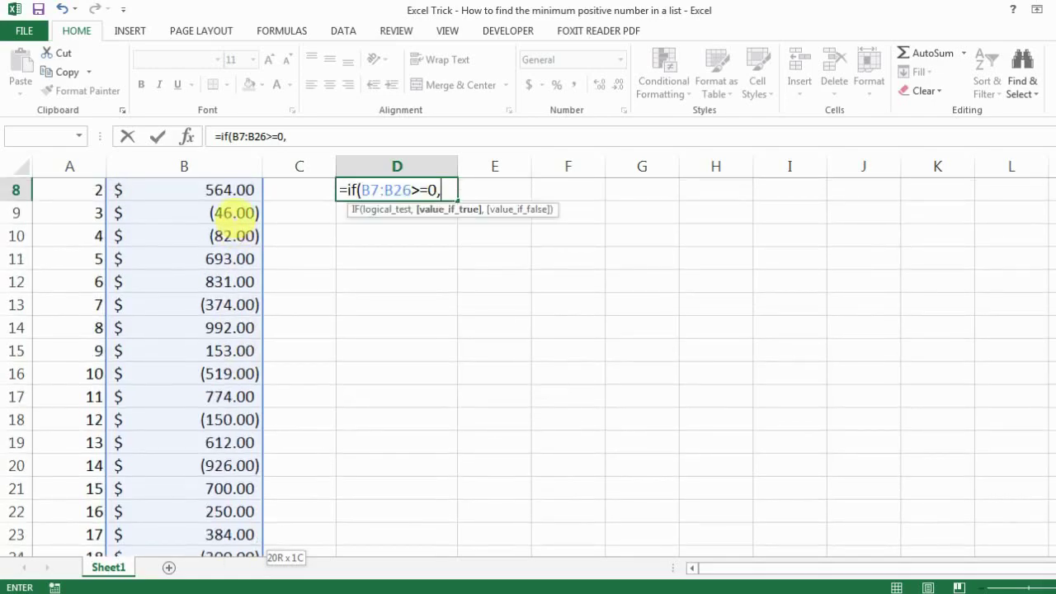
drag(207, 332, 225, 339)
scroll(224, 330, down, 3)
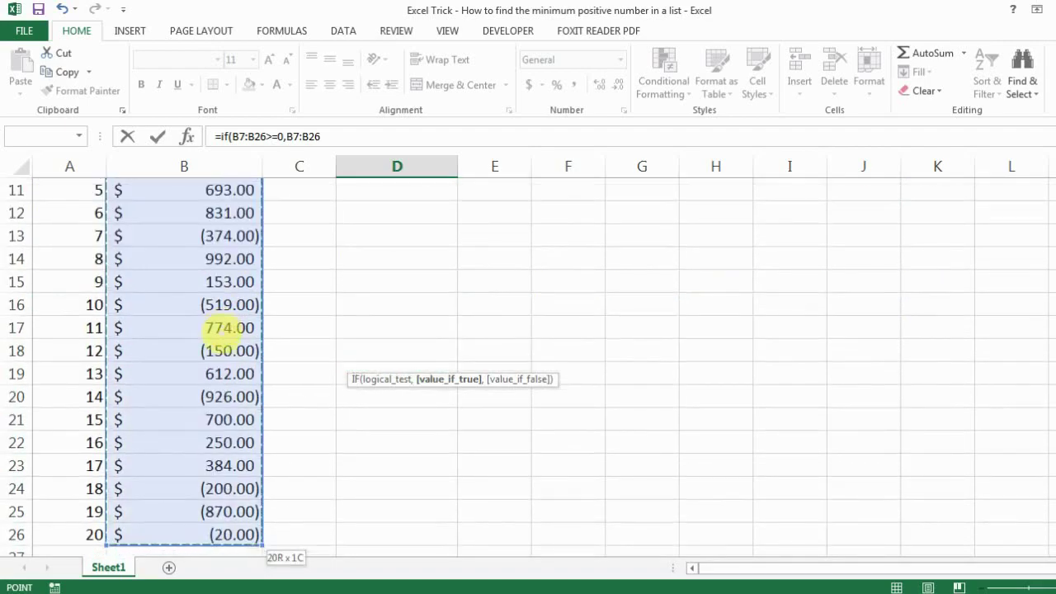
text())
click(220, 136)
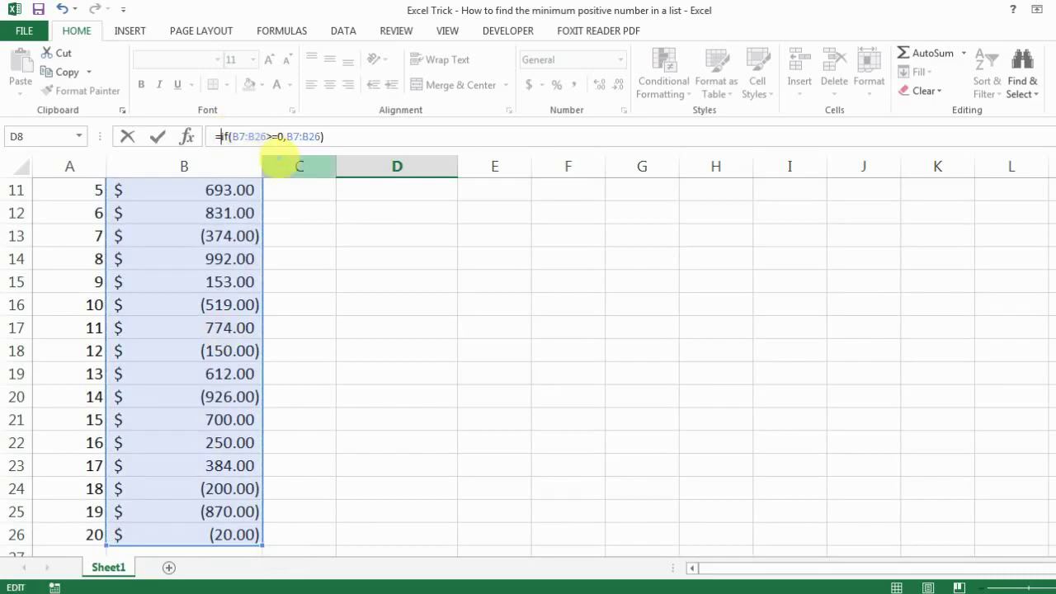
Make D8 =MIN(IF(B7:B26>=0,B7:B26)) as an array formula (Ctrl+Shift+Enter), returning 153
text(min()
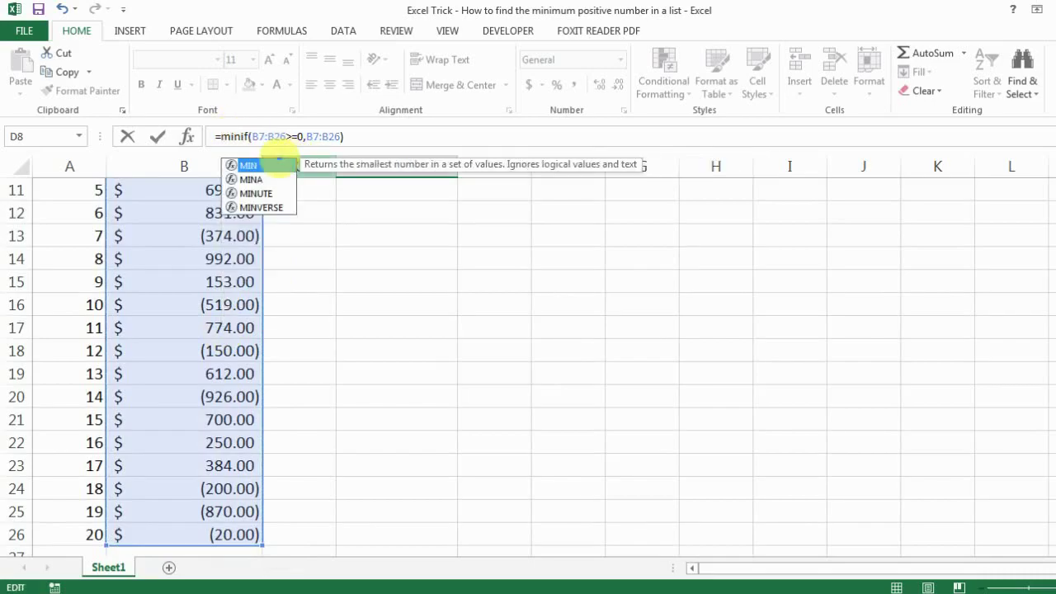
click(396, 137)
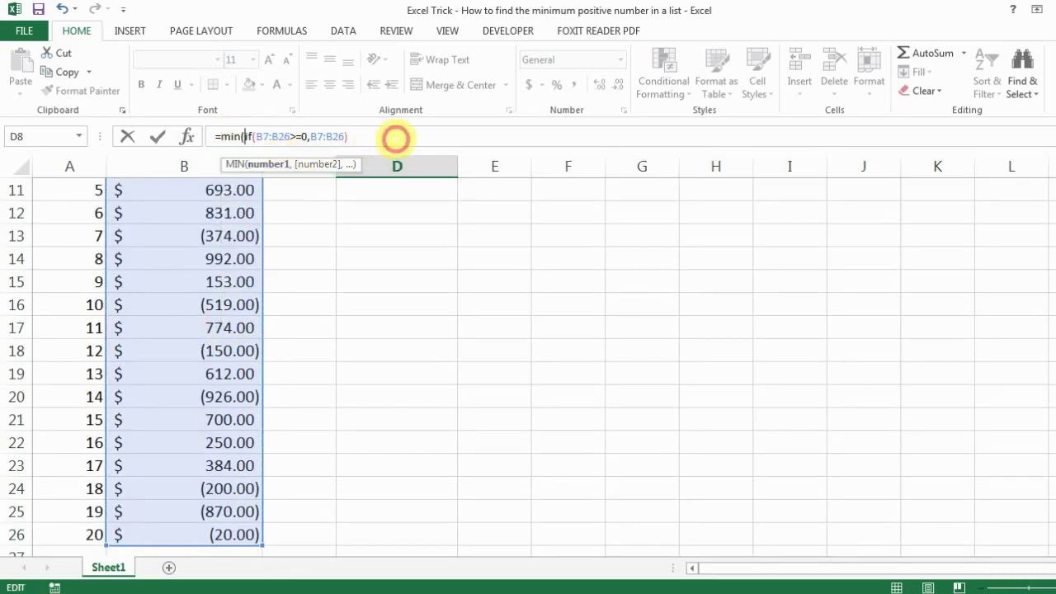
text())
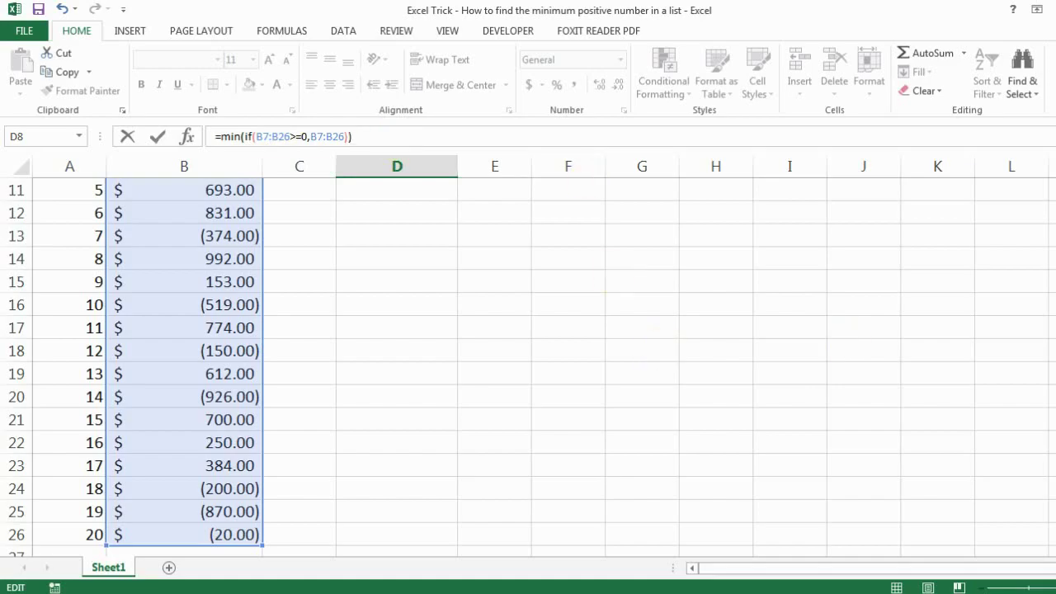
key(Return)
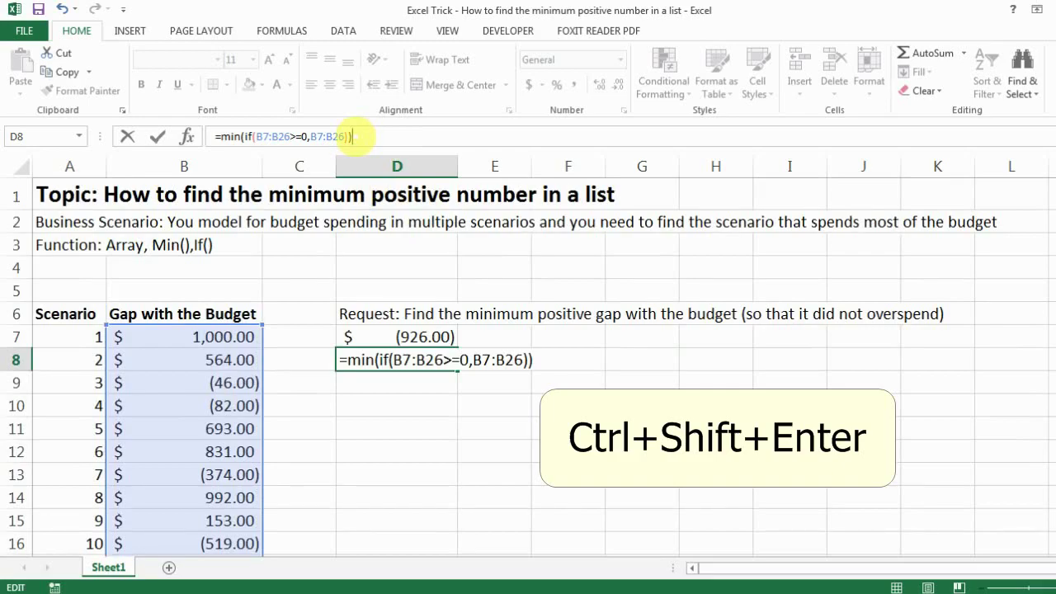
key(ctrl+shift+Return)
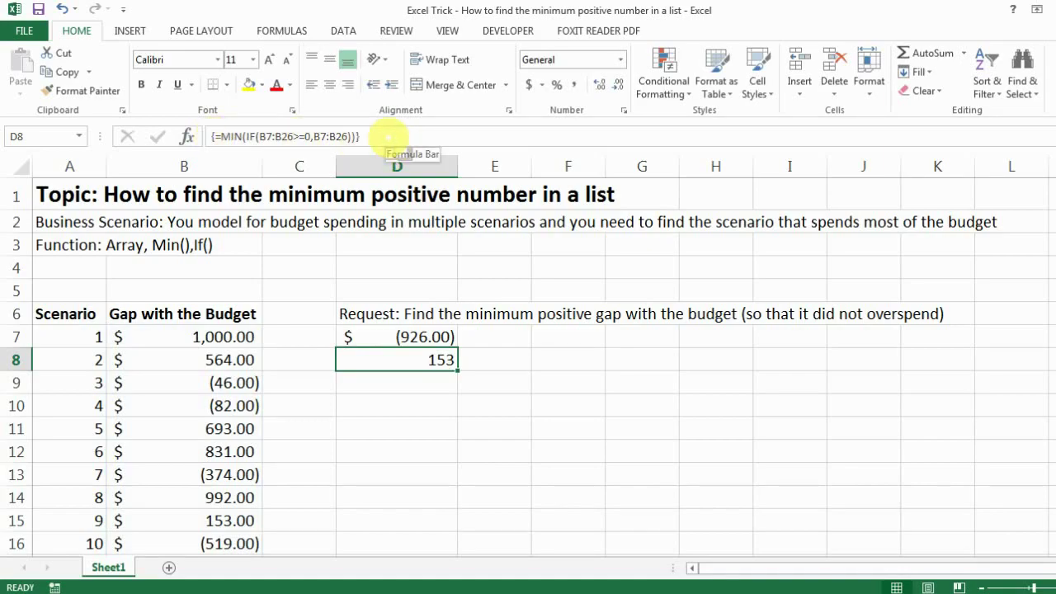
key(Down)
key(Down)
Enter the note 'Array = Ctrl+Shift+Enter (at the same time!)' in D10
text($)
key(BackSpace)
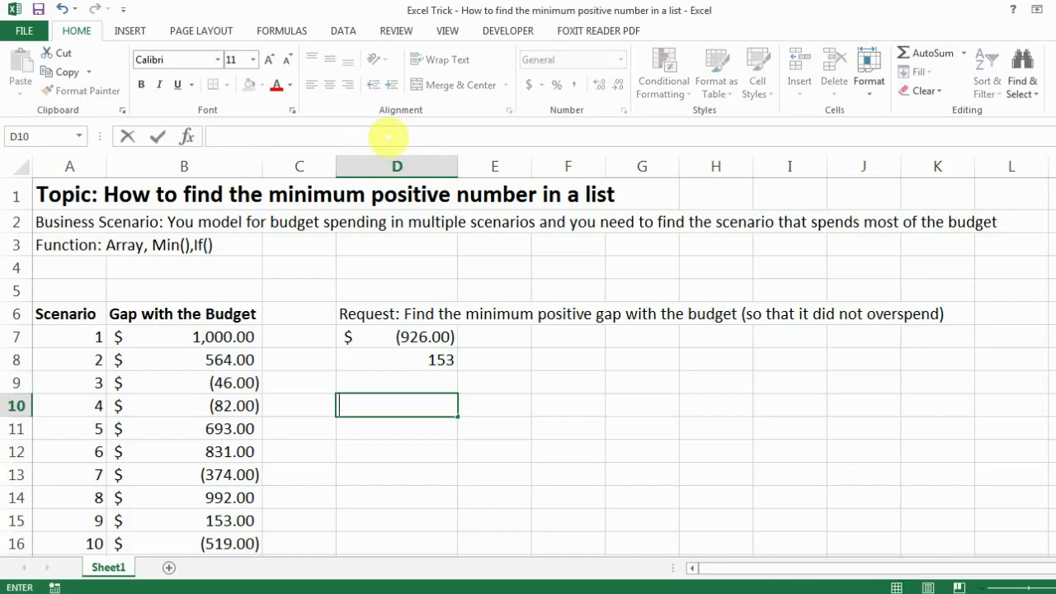
text(Array )
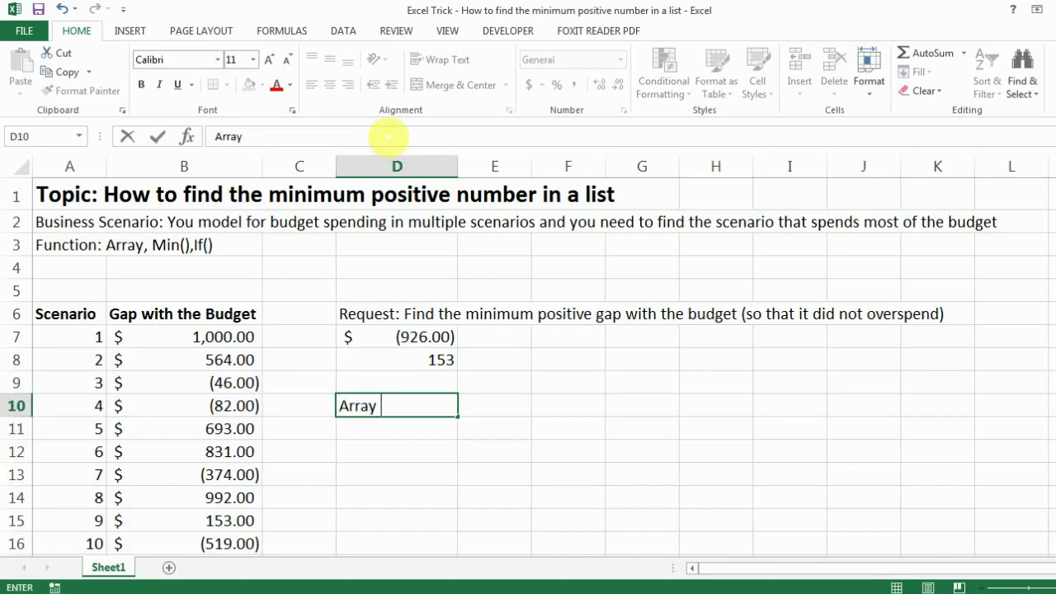
text(= Ctrl+Shi)
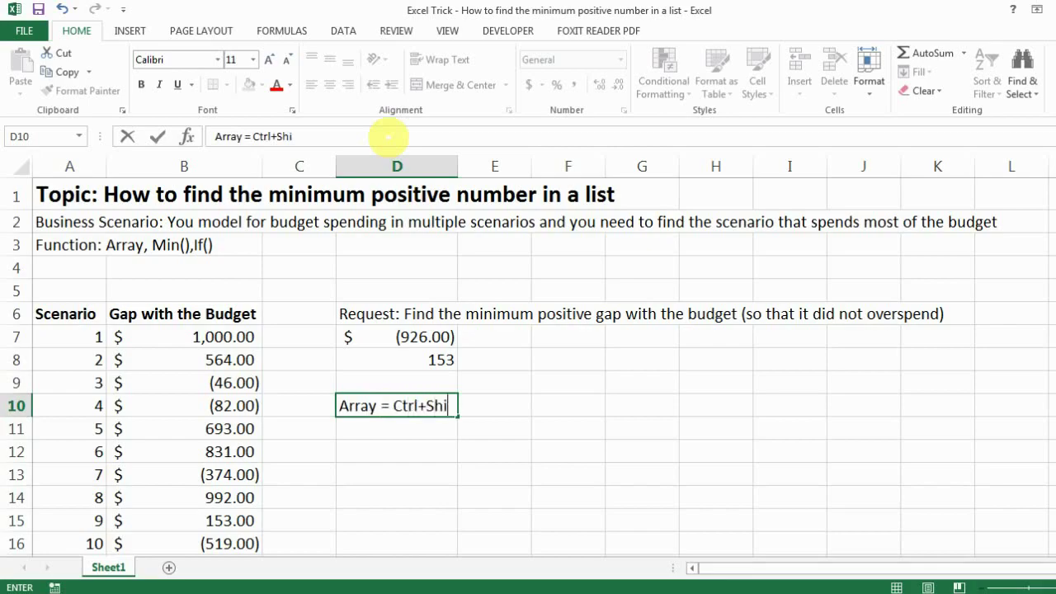
text(ft+Enter)
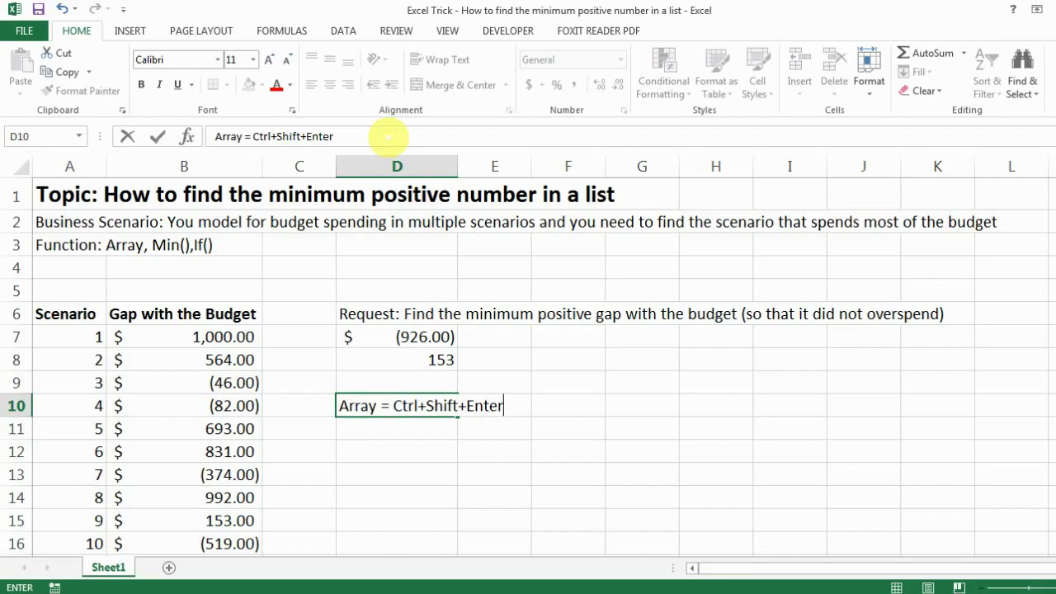
text( (at the s)
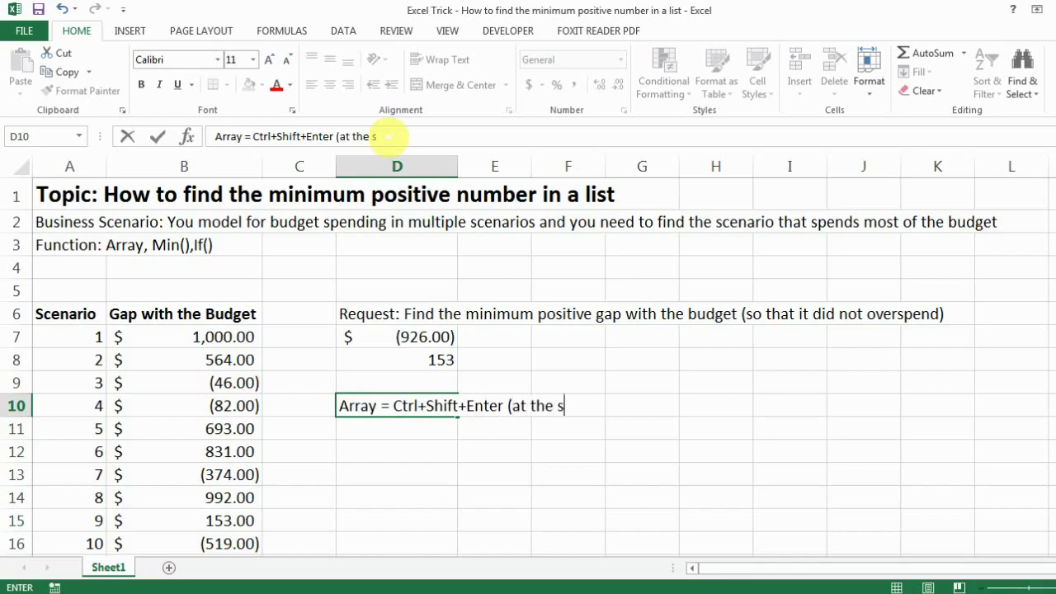
text(ame time!))
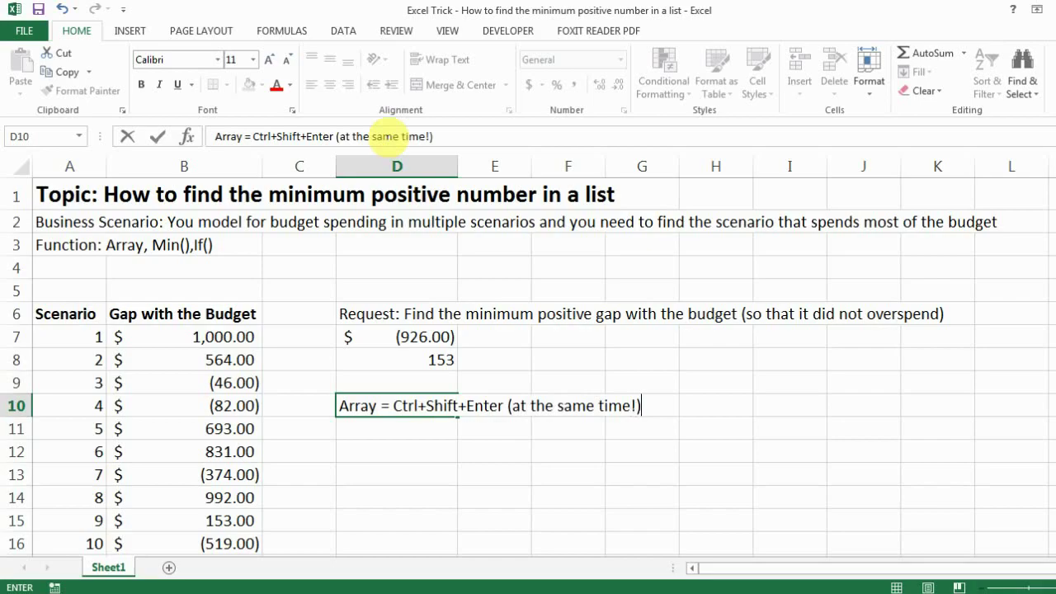
key(Return)
key(Up)
key(Up)
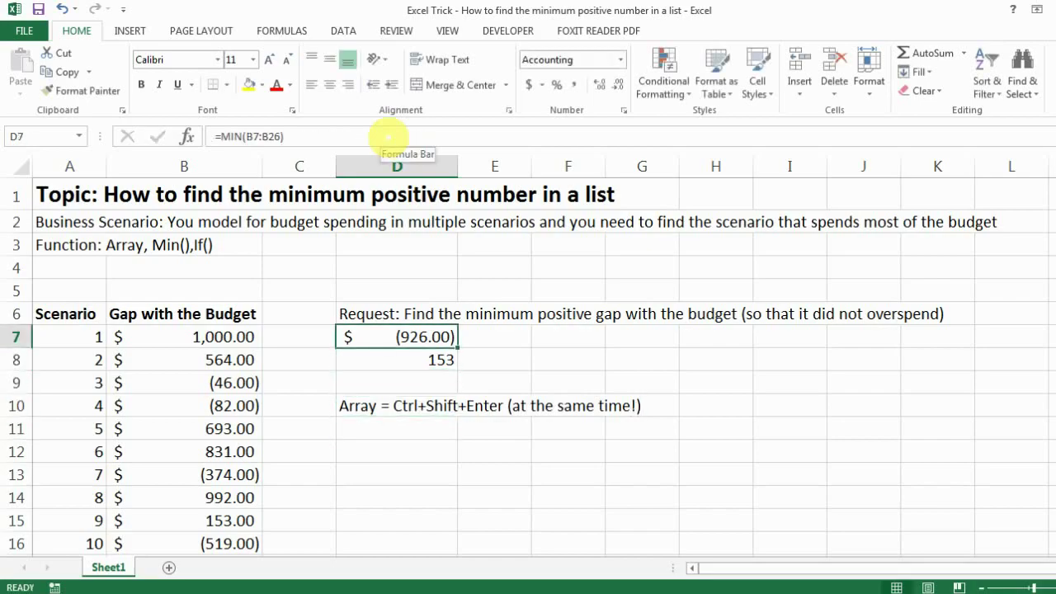
Check the array formula in D8, then select the 20 budget gaps B7:B26
key(Down)
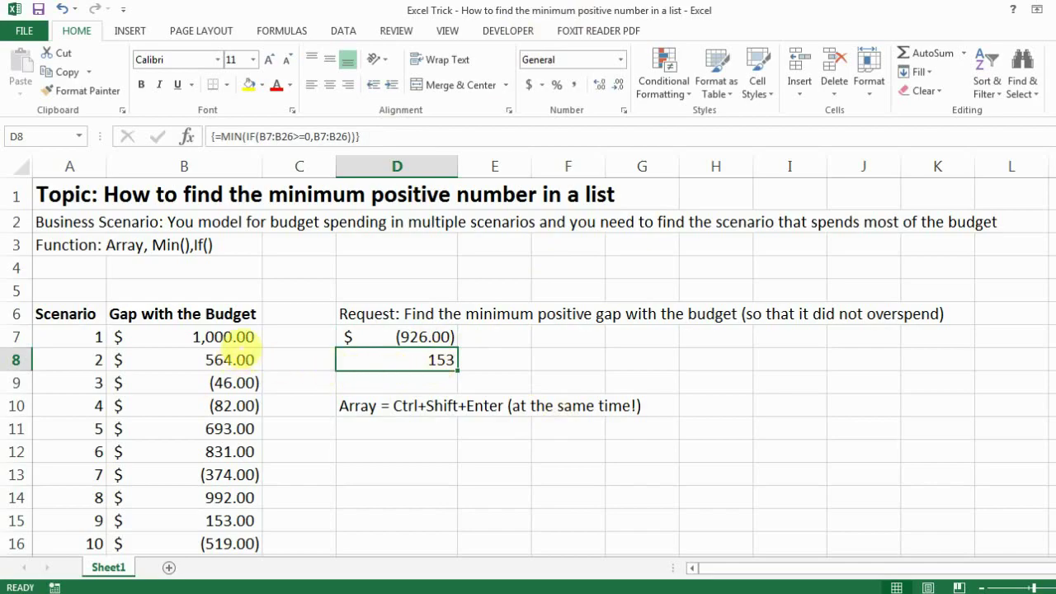
click(247, 338)
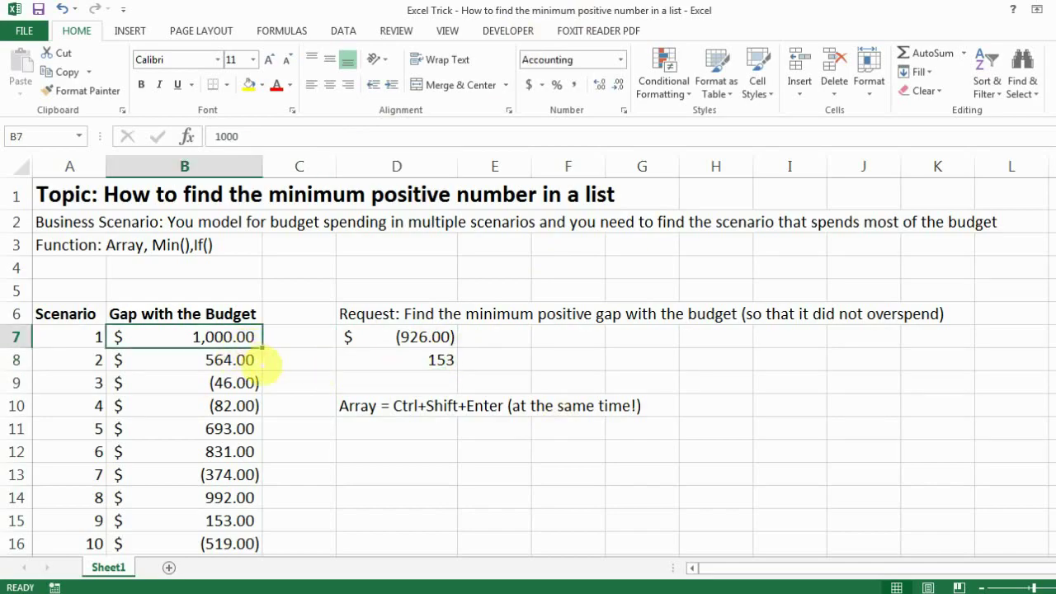
key(shift+Down)
key(shift+Down)
key(shift+Down)
key(shift+Down)
key(shift+Down)
key(shift+Down)
key(shift+Down)
key(shift+Down)
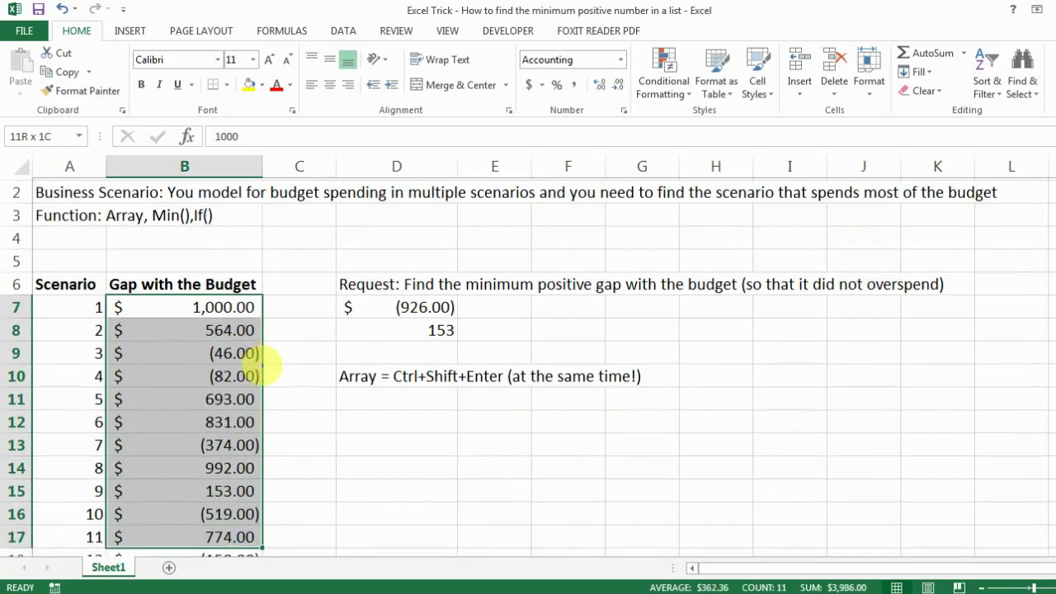
key(shift+Down)
key(shift+Down)
key(shift+Down)
key(shift+Down)
key(shift+Down)
key(shift+Down)
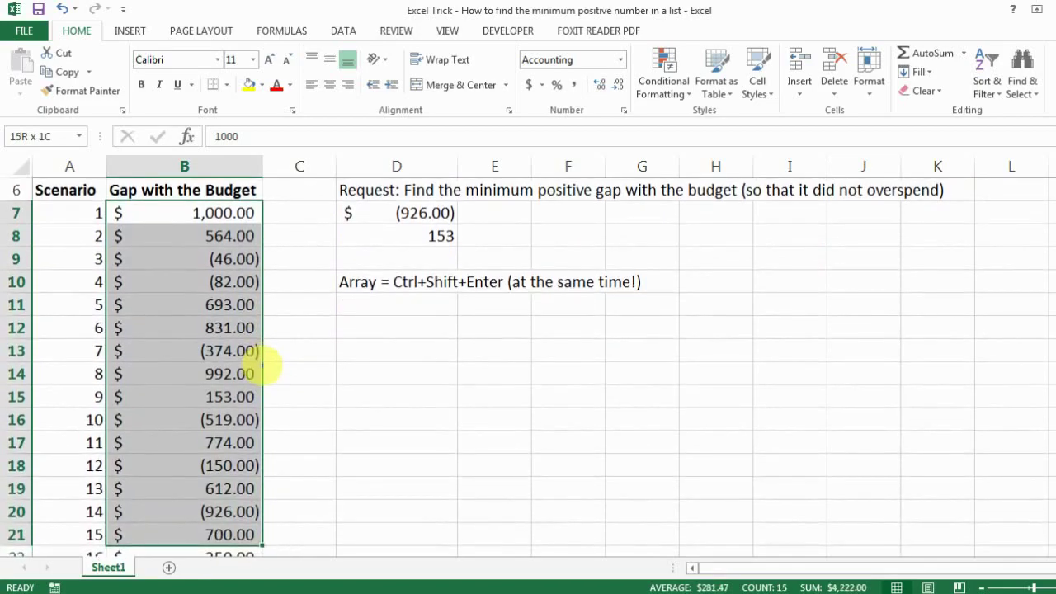
key(shift+Down)
key(shift+Down)
key(shift+Down)
key(shift+Down)
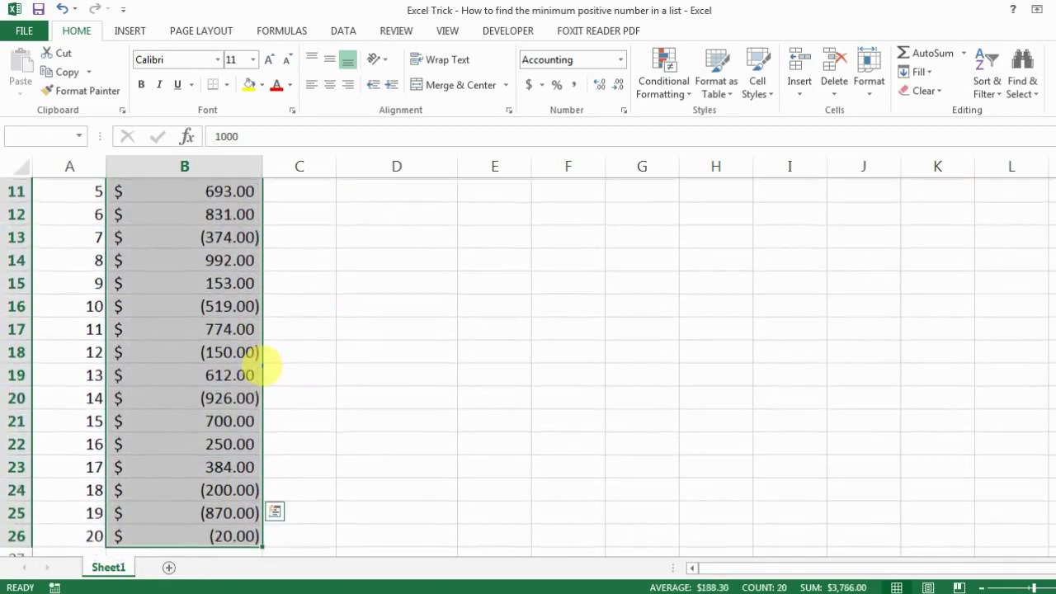
key(shift+Down)
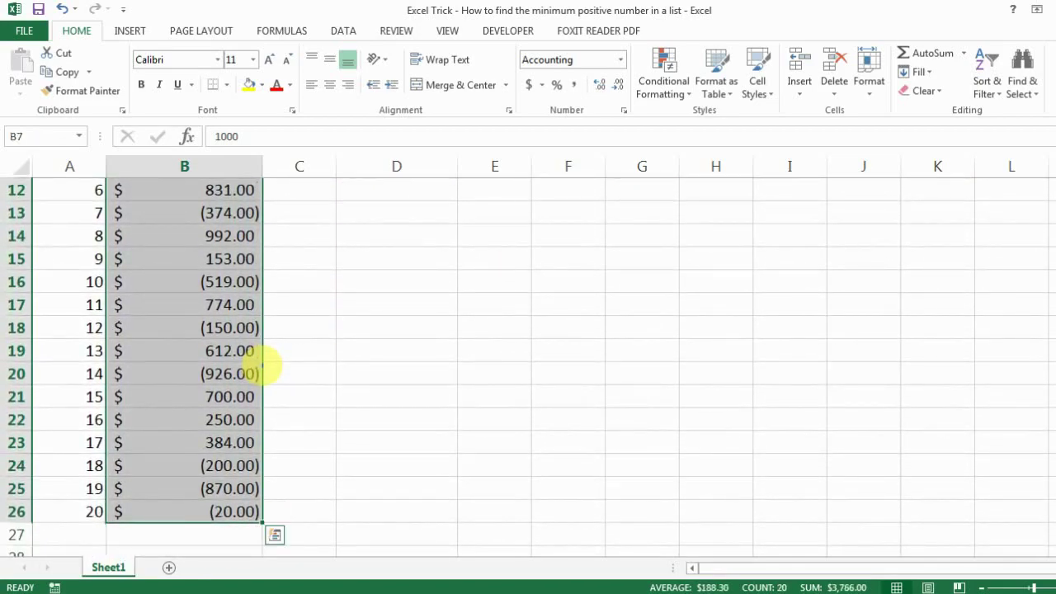
scroll(231, 443, up, 3)
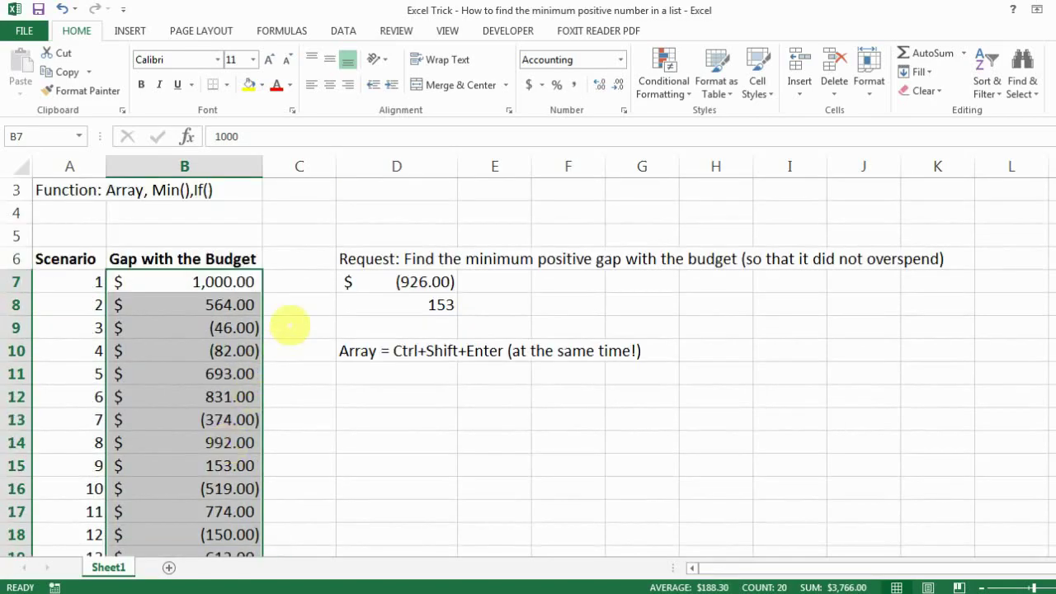
click(383, 304)
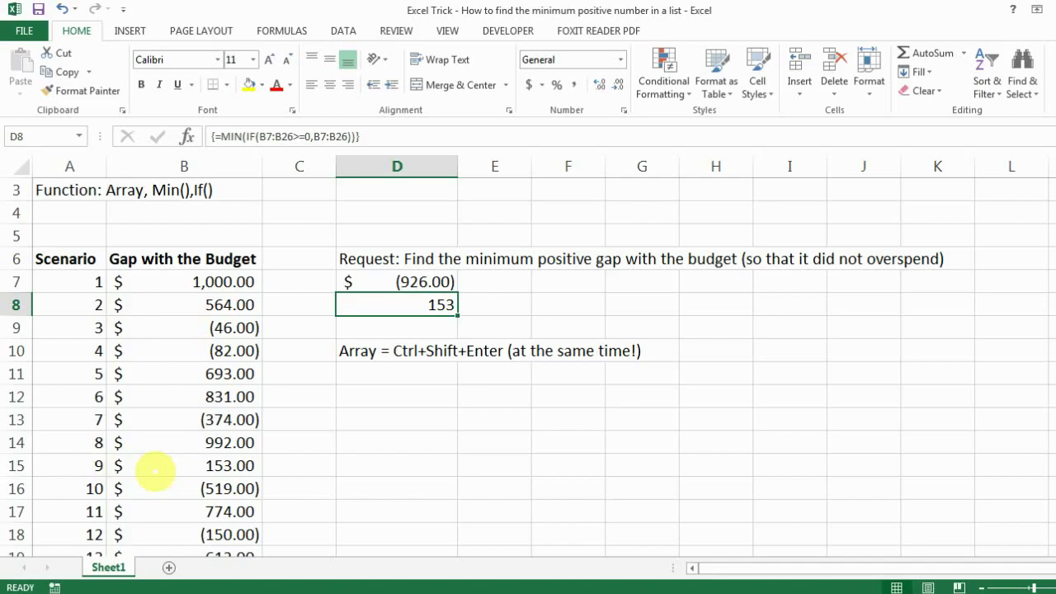
scroll(156, 471, up, 1)
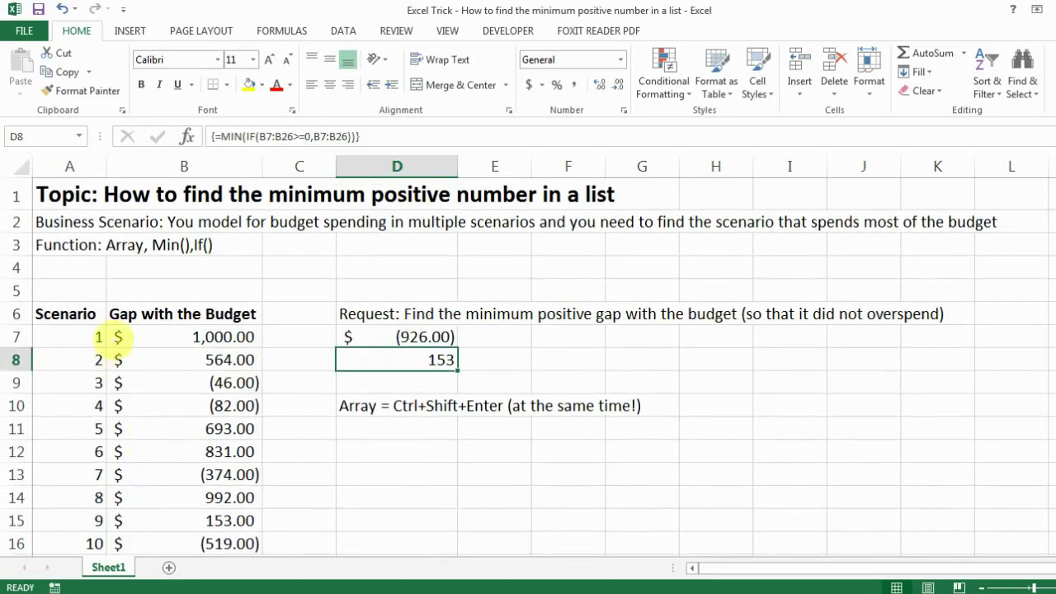